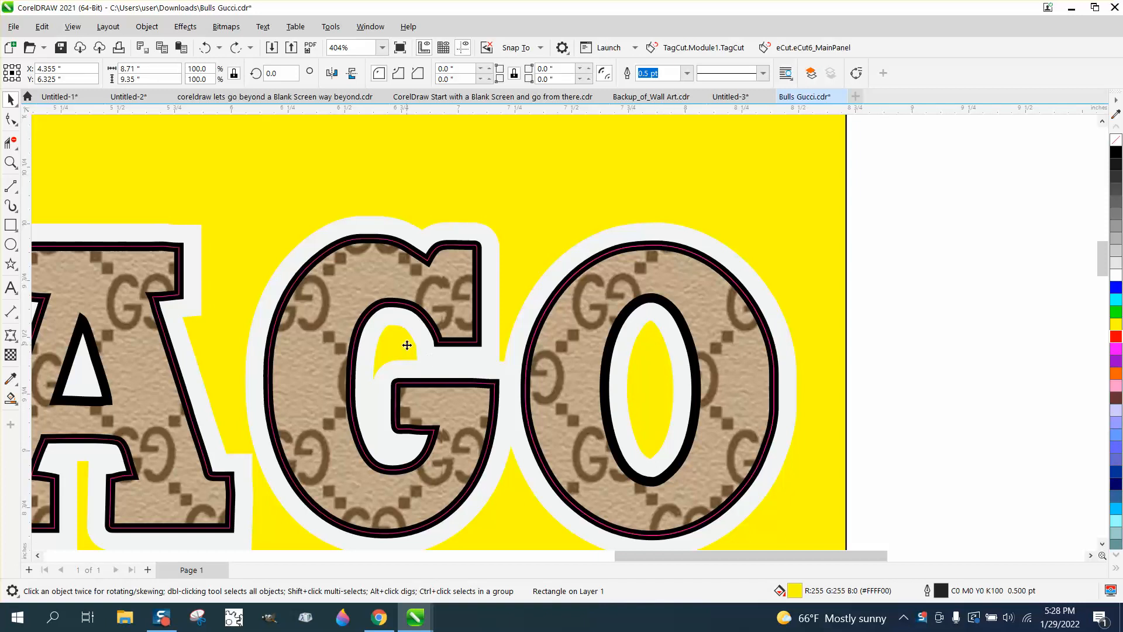
Delete the two stray magenta cut-line curves along the O's top edge
left_click(11, 163)
left_click_drag(626, 227, 720, 278)
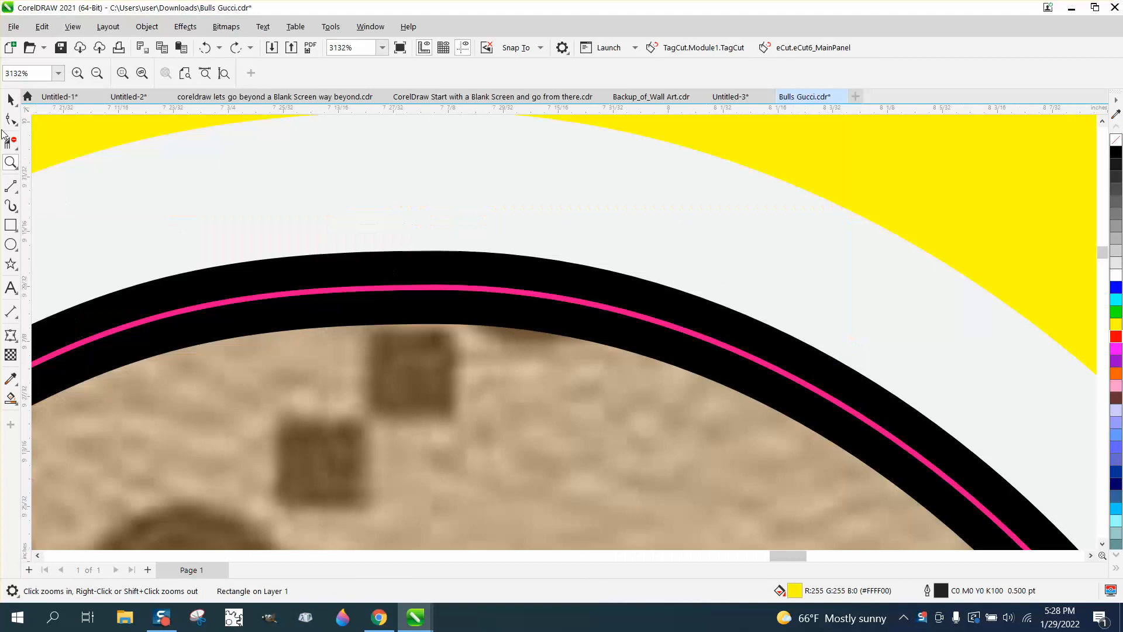
key("space")
left_click(412, 291)
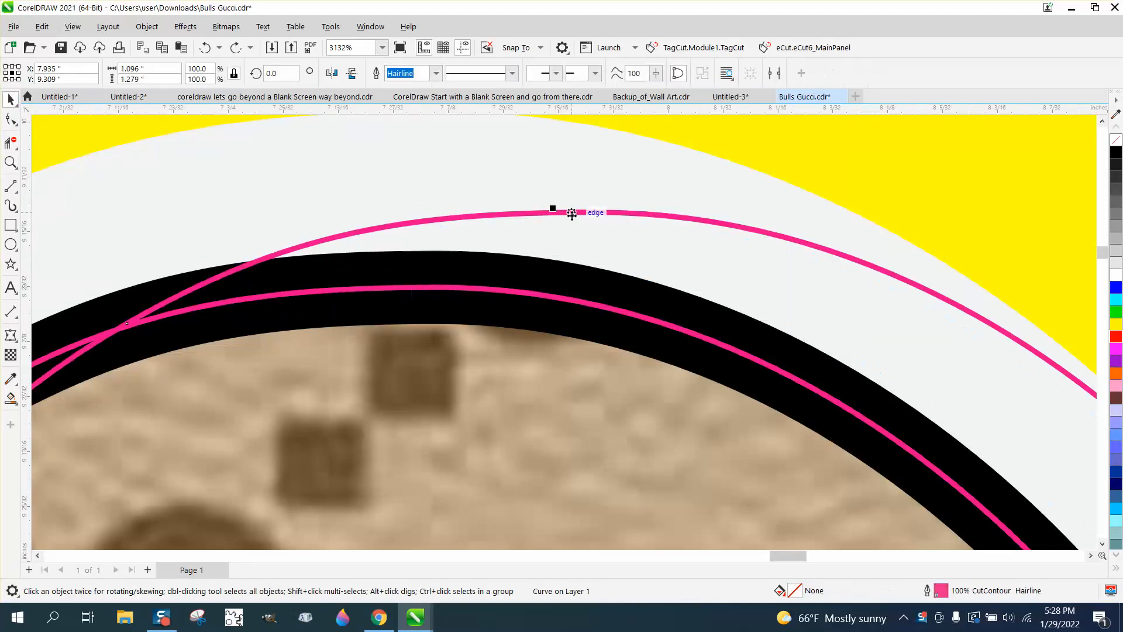
key("Delete")
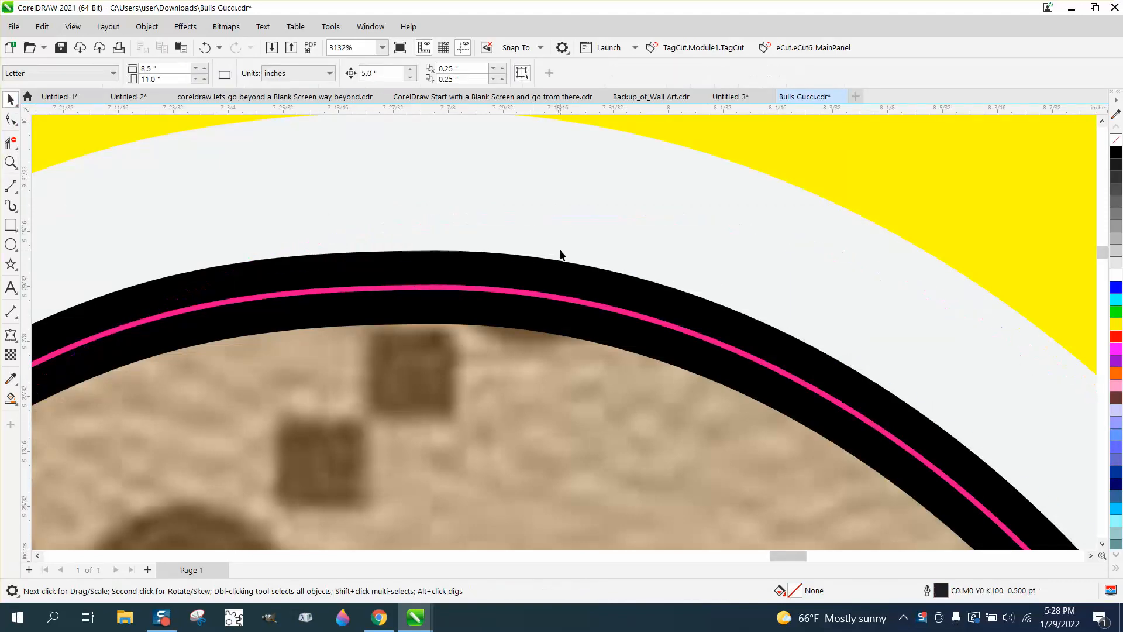
left_click(529, 298)
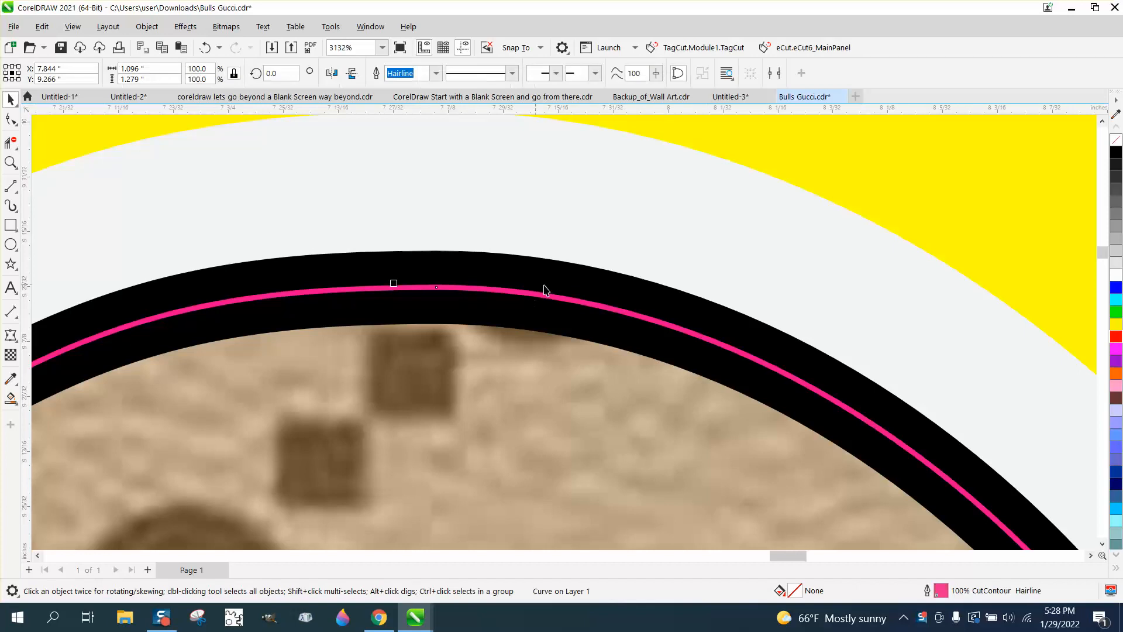
key("Delete")
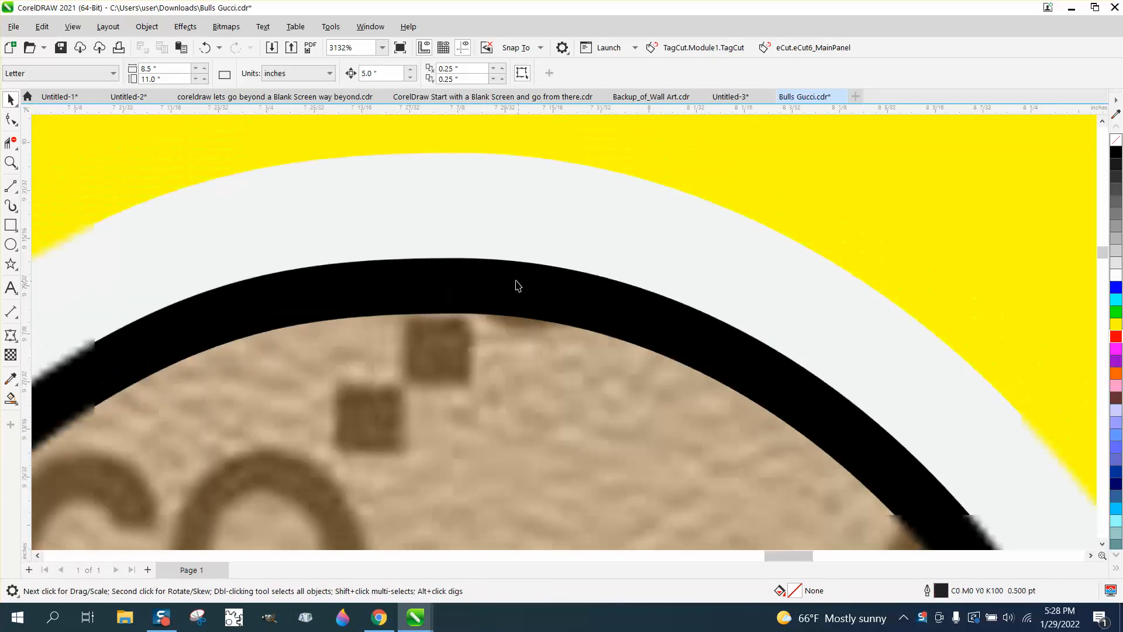
scroll(526, 281, "down", 5)
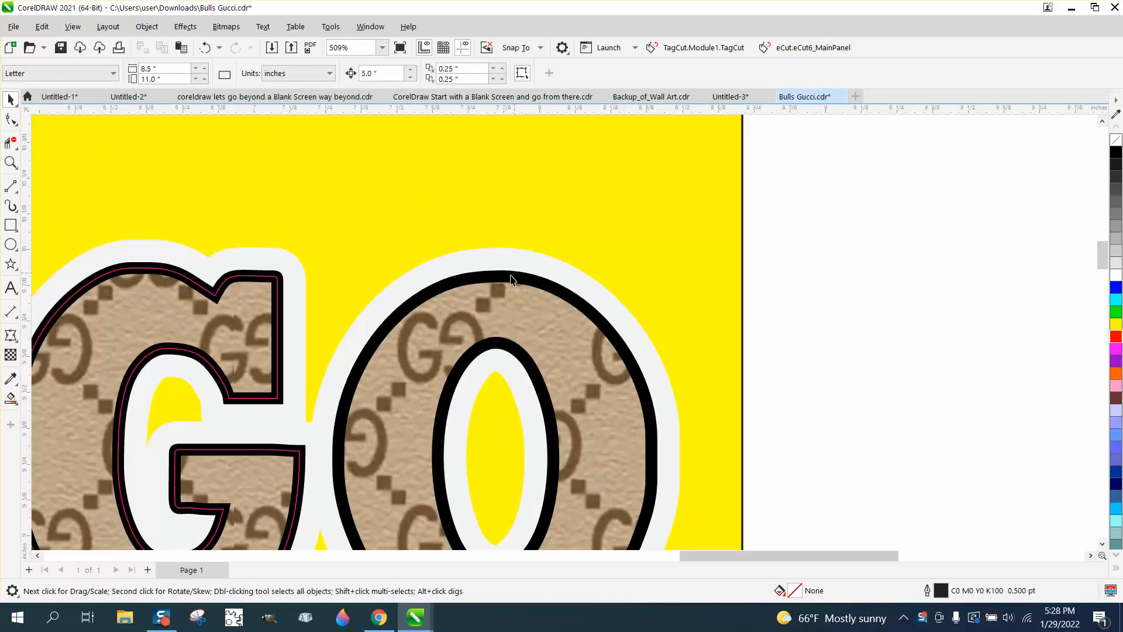
scroll(473, 321, "down", 2)
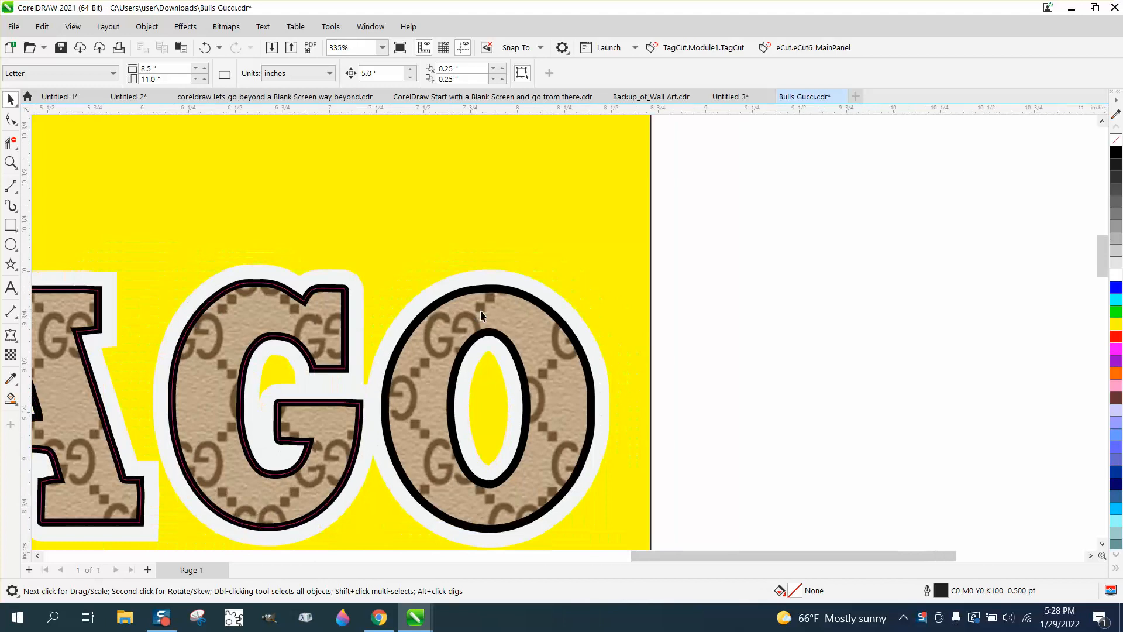
scroll(483, 317, "down", 1)
Set the nudge distance on the property bar to 2 inches
left_click(378, 73)
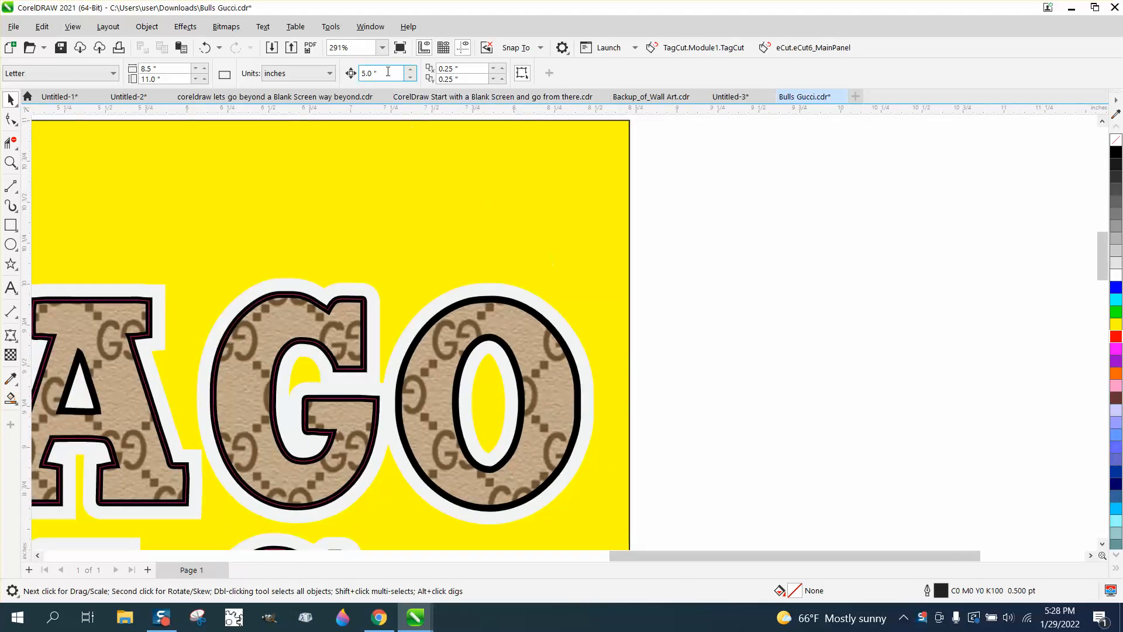
type("2")
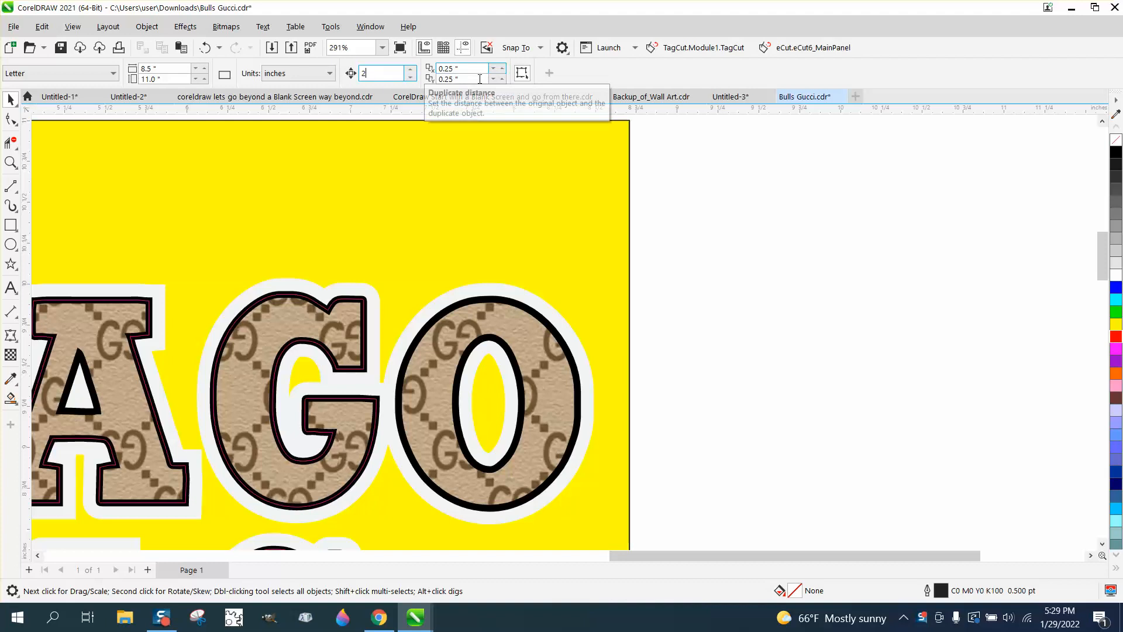
key("Return")
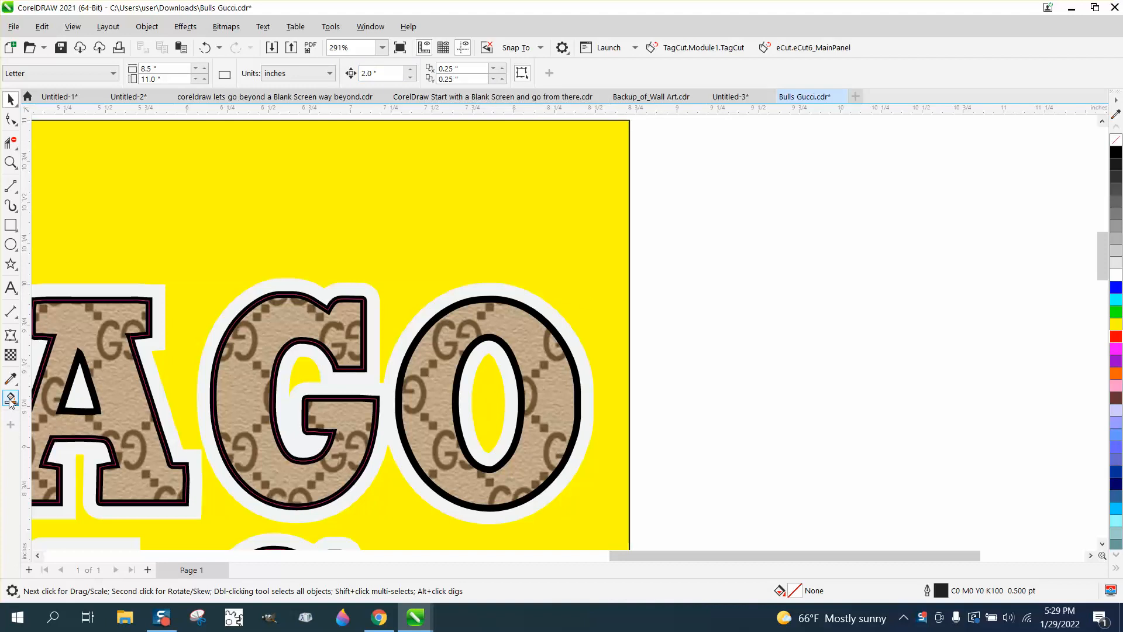
Smart Fill the O's inner hole, nudge it right off the page, unfilled with a red outline
left_click(12, 401)
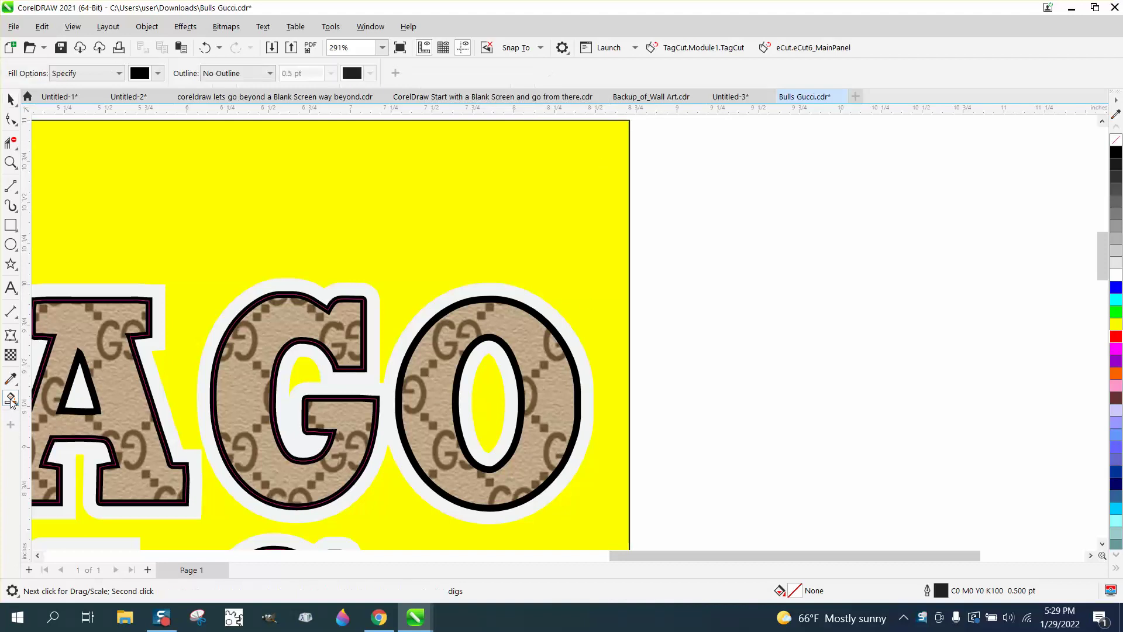
left_click(486, 393)
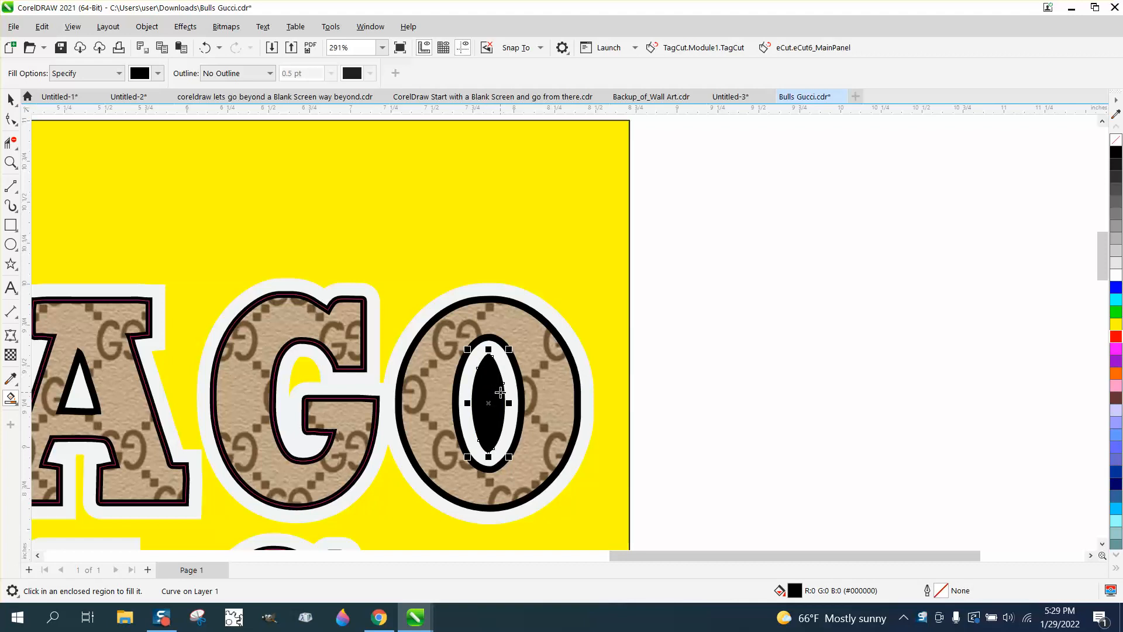
key("shift+Right")
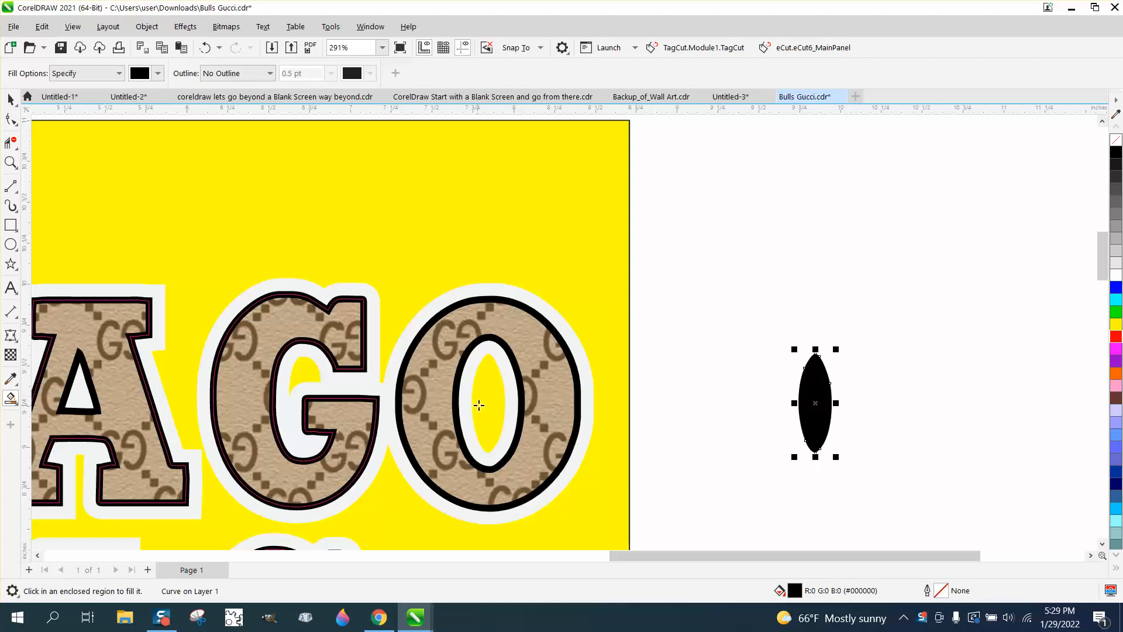
left_click(1117, 140)
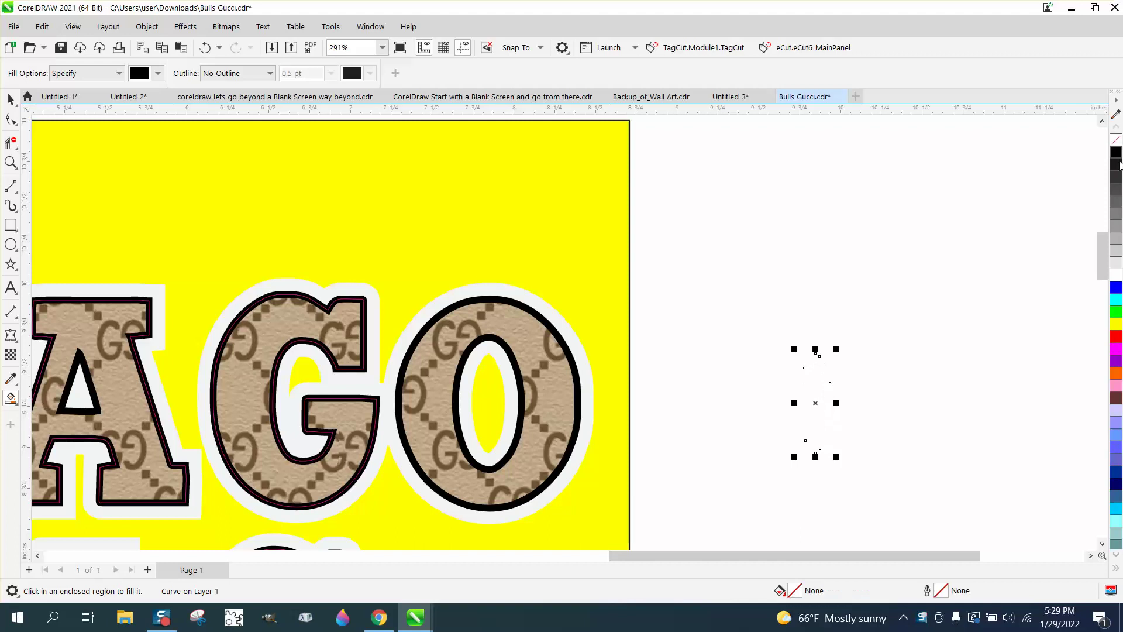
right_click(1116, 340)
Apply a 0.02-inch offset contour to the red-outlined counter shape
left_click(185, 27)
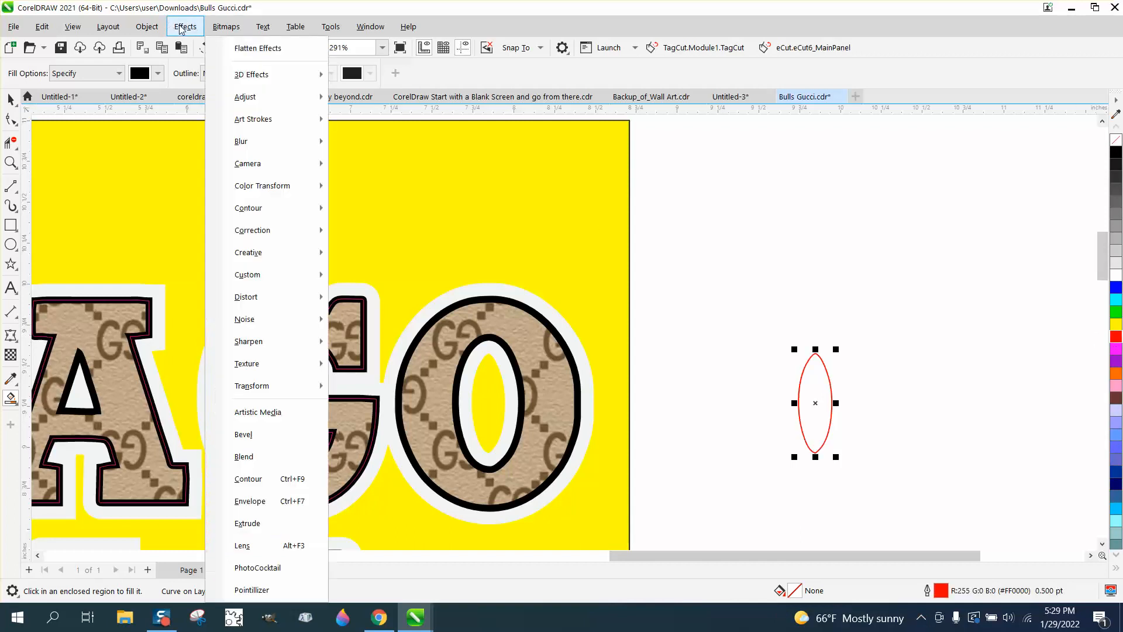
left_click(249, 479)
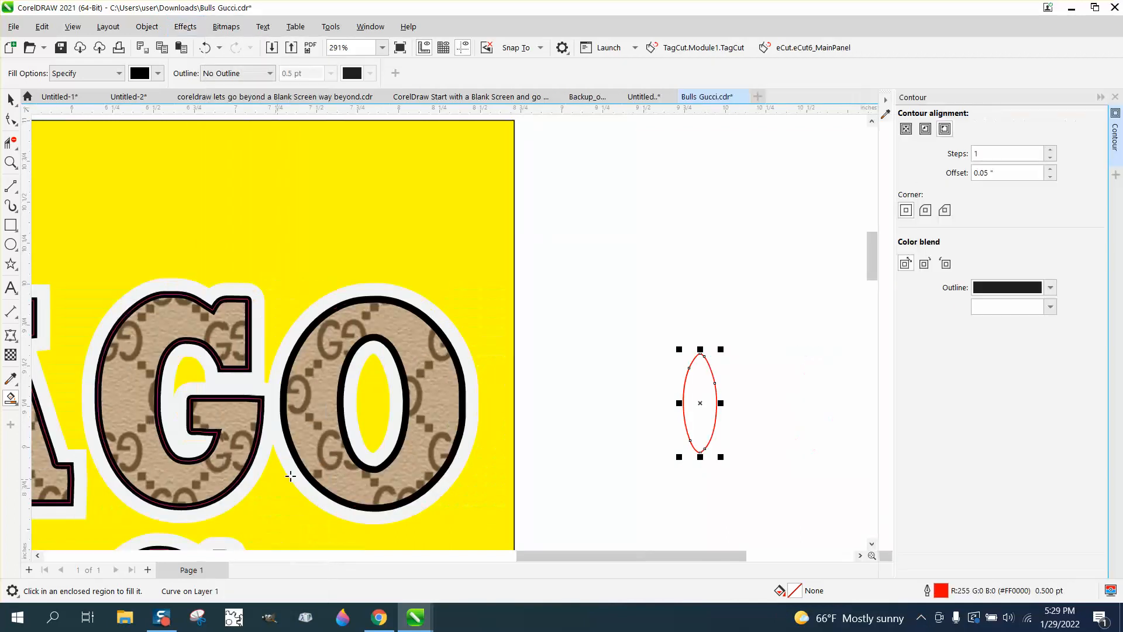
double_click(1000, 172)
type(".02")
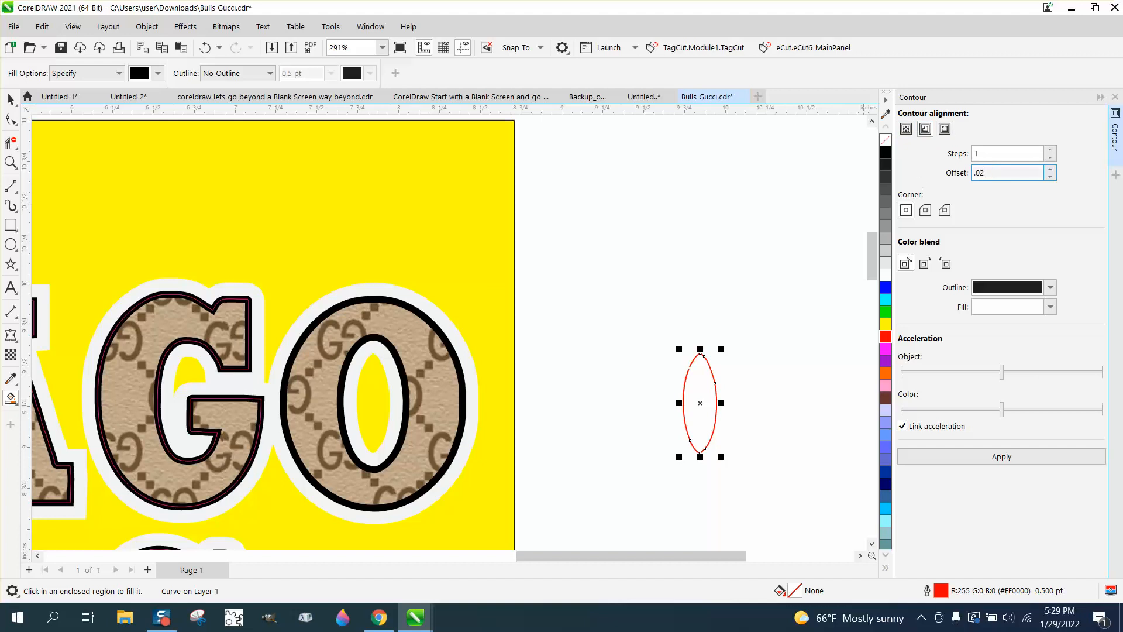
left_click(1002, 457)
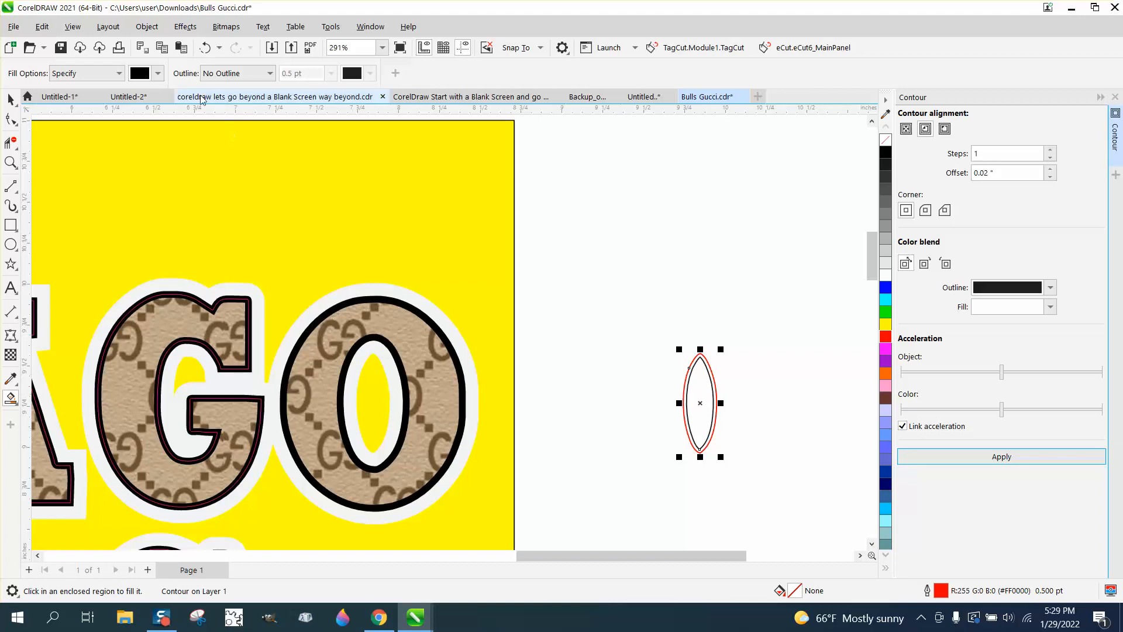
Break the contour apart, nudge the inner contour into the O and delete it
left_click(146, 27)
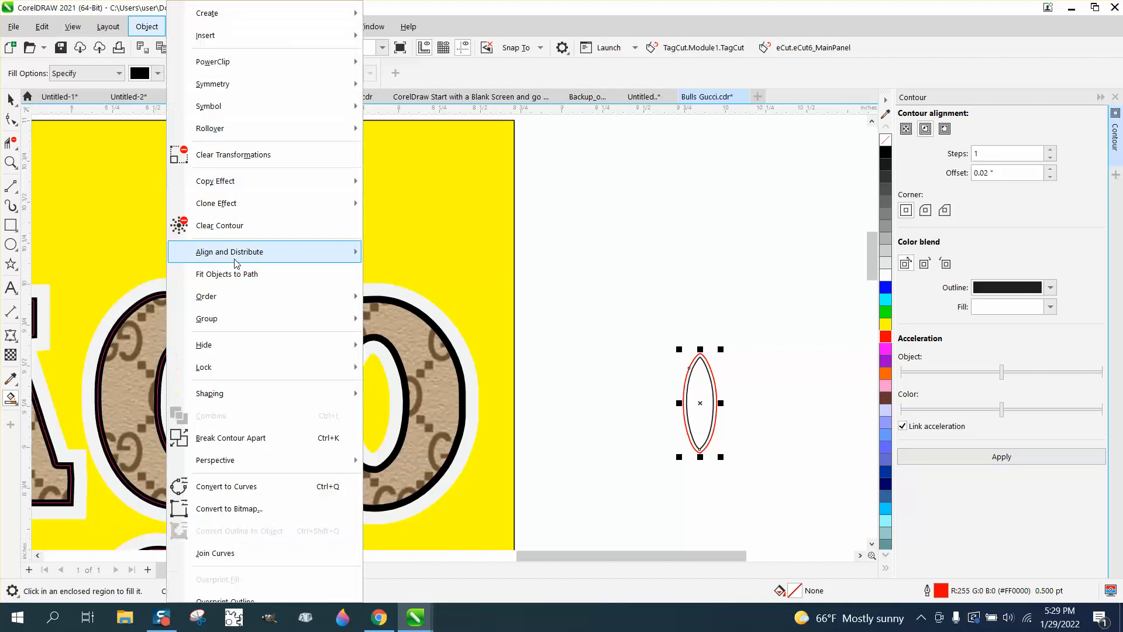
left_click(257, 439)
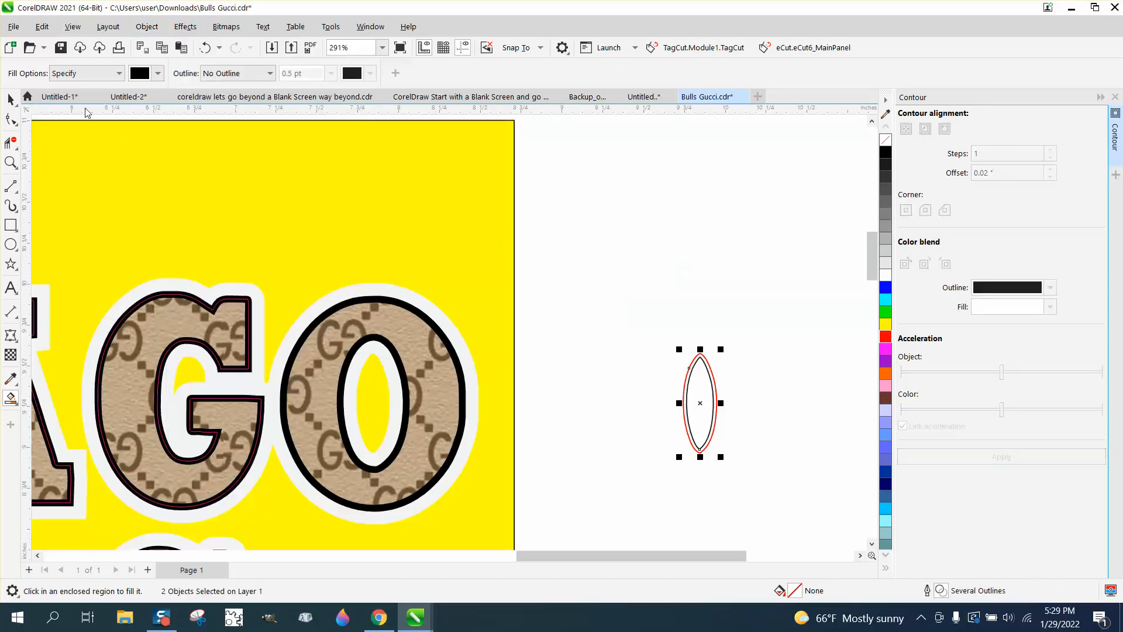
left_click(11, 98)
left_click(700, 410)
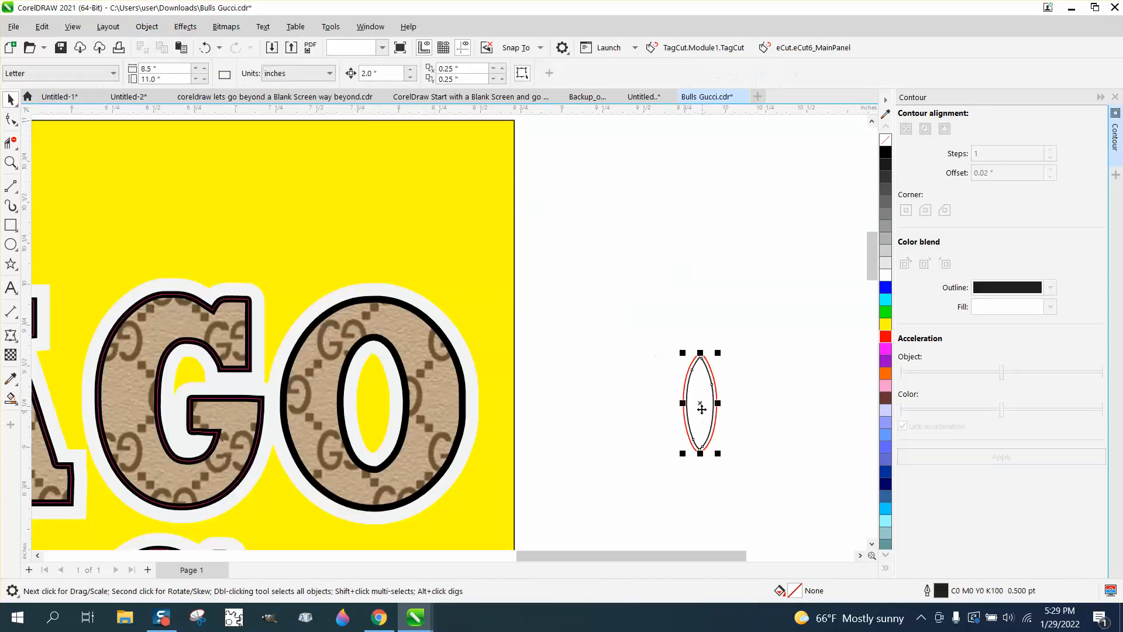
key("Tab")
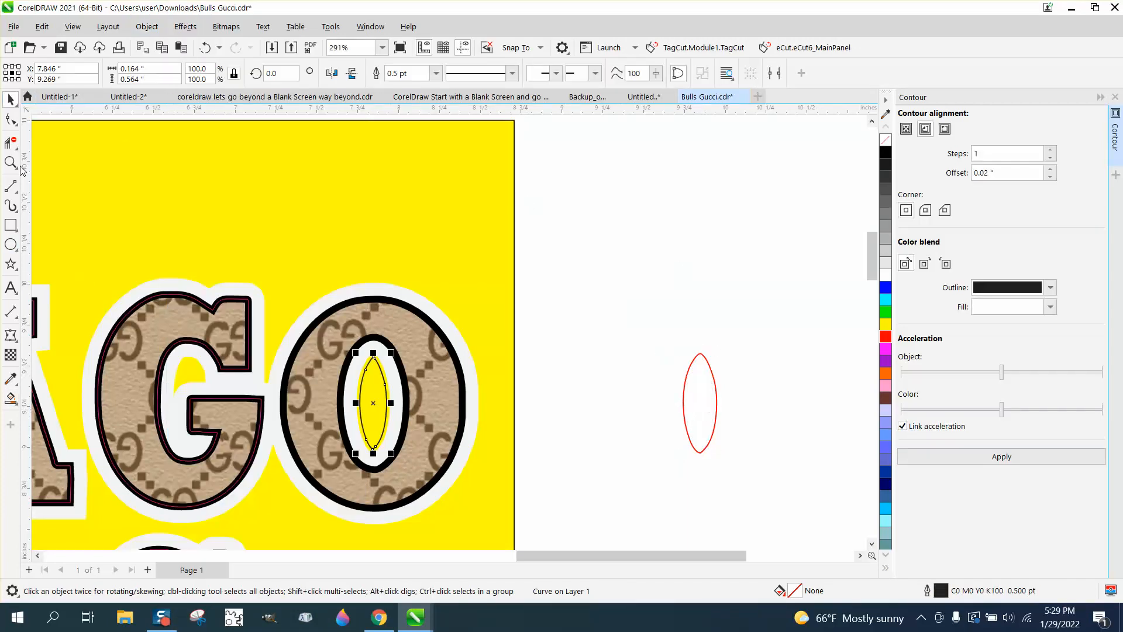
left_click(11, 163)
left_click(442, 384)
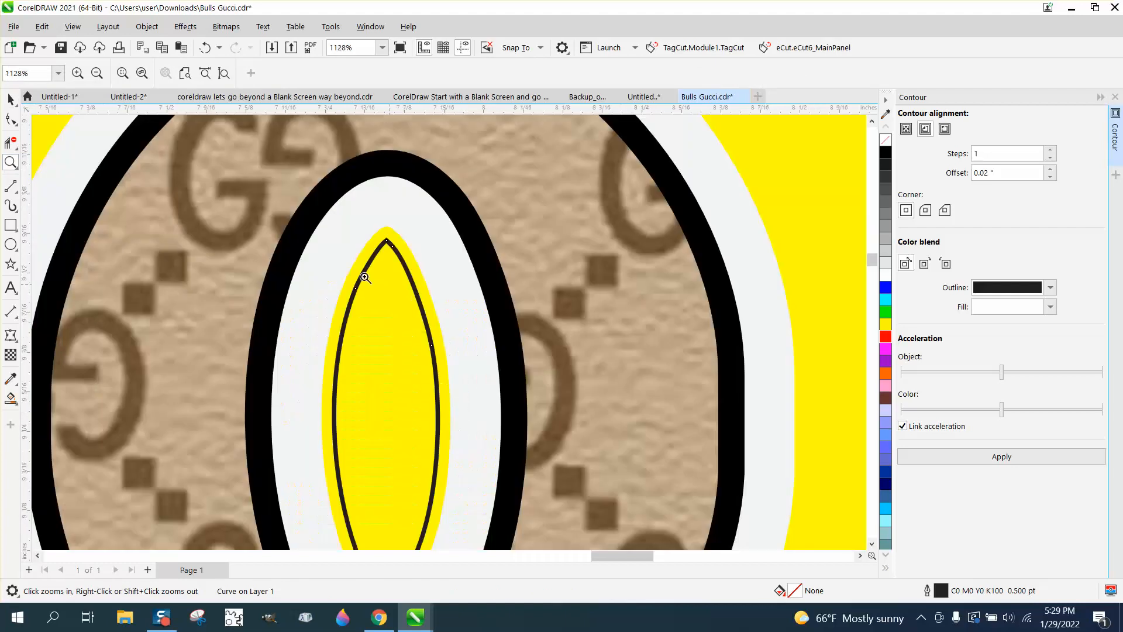
scroll(366, 278, "down", 3)
scroll(72, 130, "down", 2)
key("space")
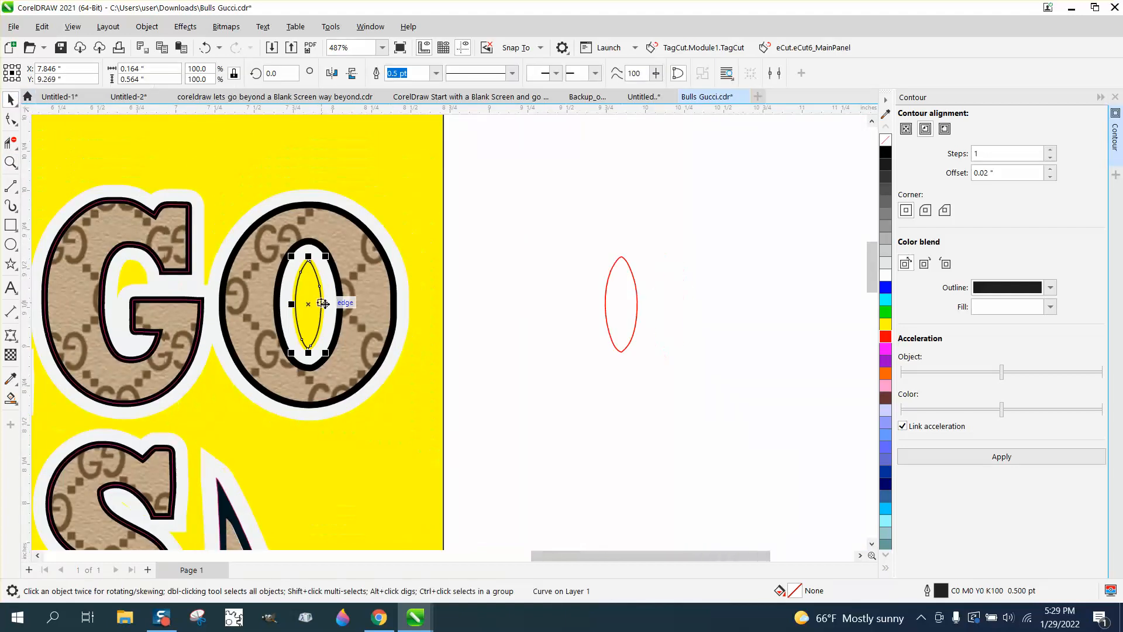
key("Delete")
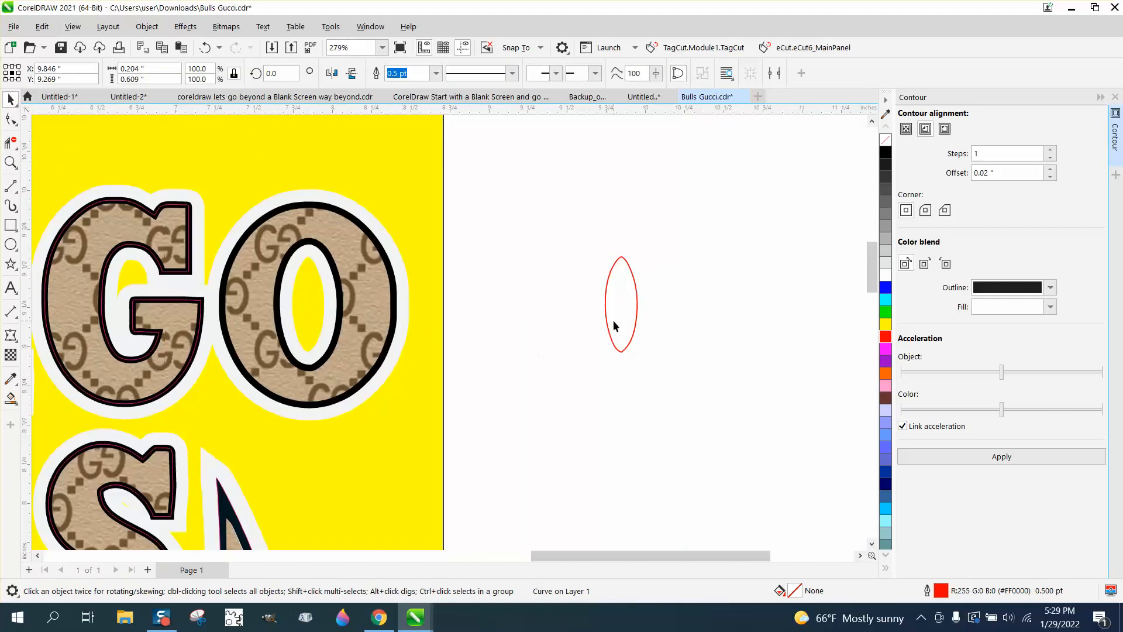
Nudge the red-outlined oval back into the O's hole and check its fit
left_click(612, 325)
key("p")
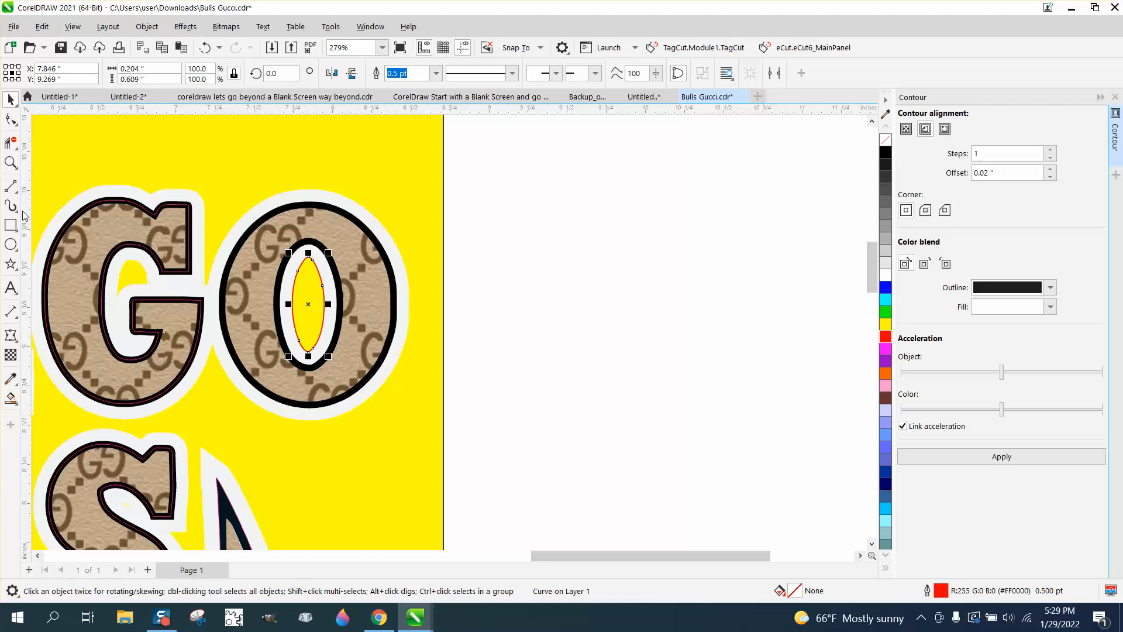
left_click(12, 164)
left_click(389, 304)
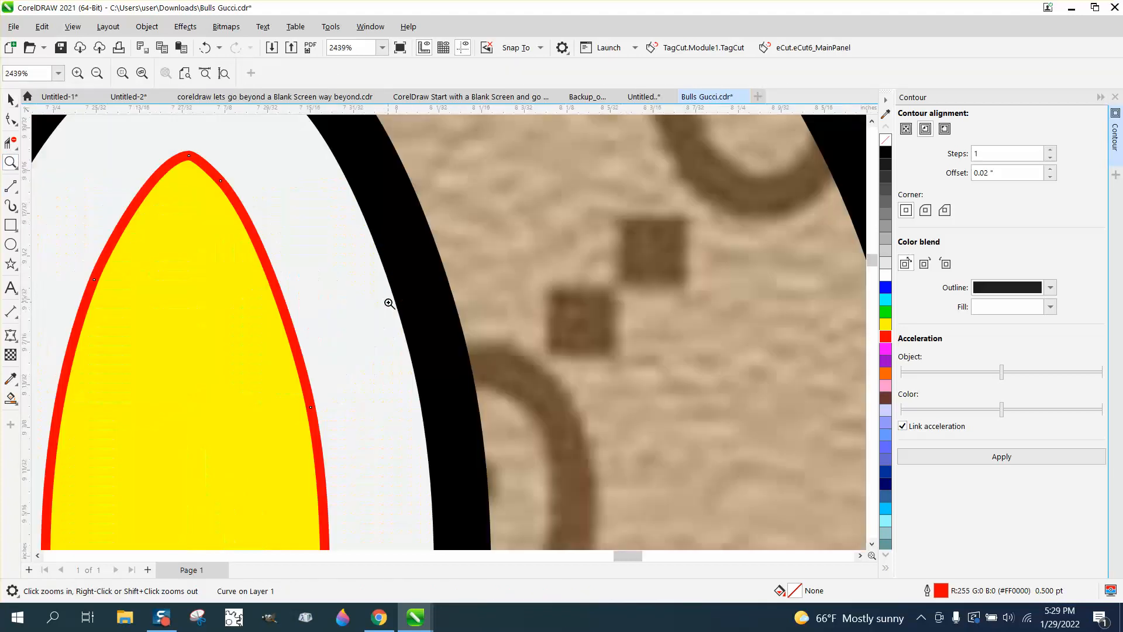
scroll(388, 304, "down", 2)
scroll(351, 307, "down", 1)
scroll(293, 314, "down", 1)
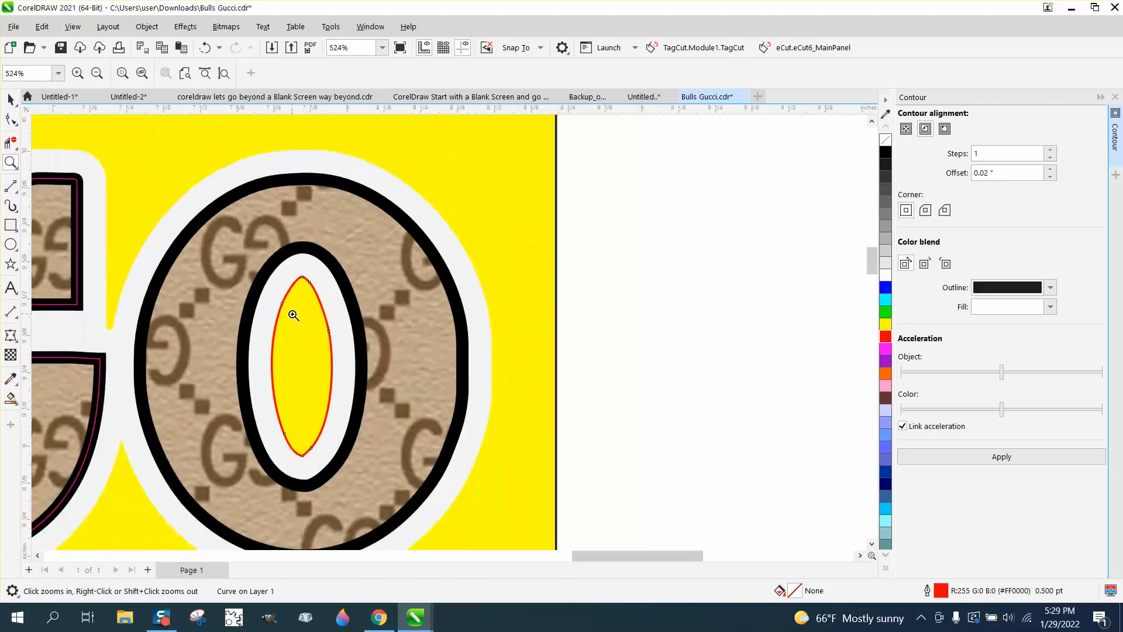
scroll(294, 315, "down", 1)
scroll(296, 320, "down", 1)
scroll(352, 316, "down", 1)
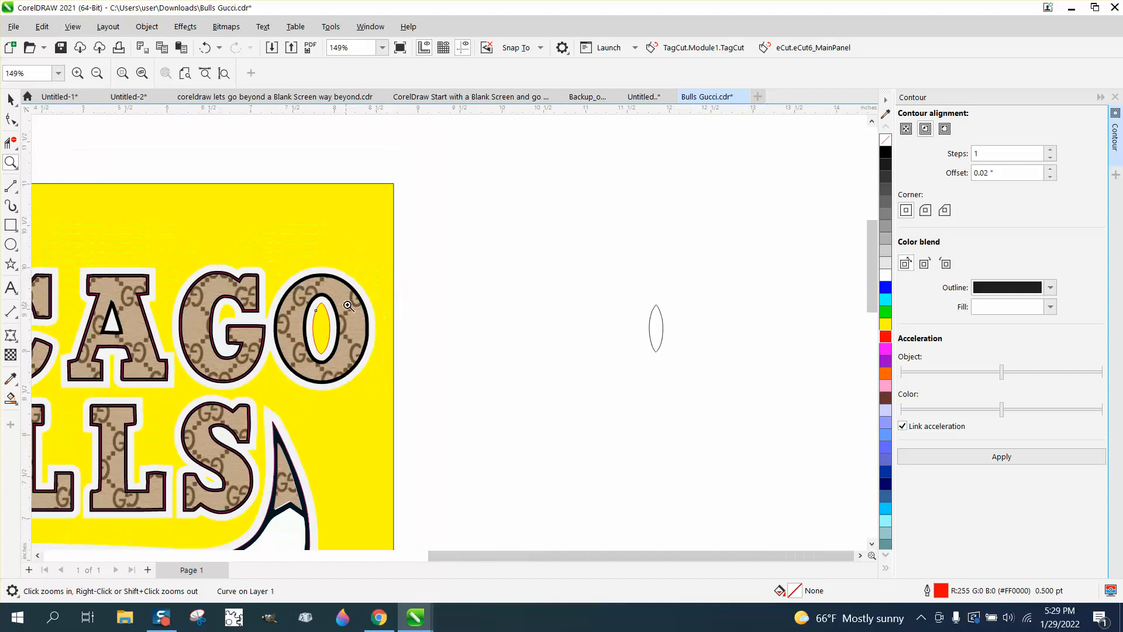
left_click(12, 100)
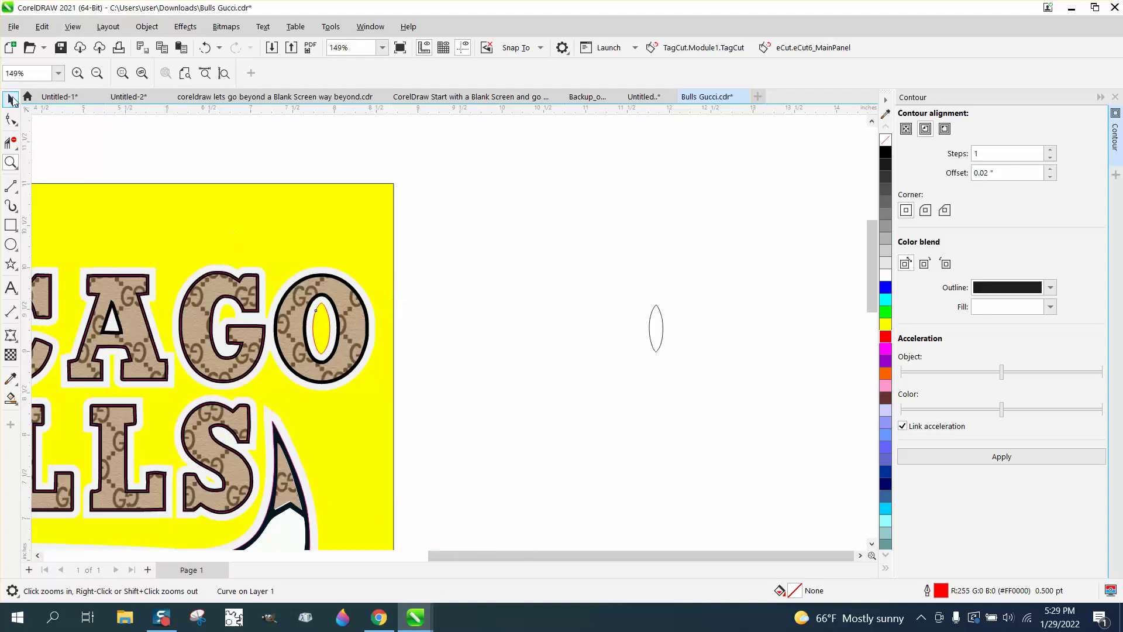
Delete the leftover oval, duplicate the logo 10 inches right and stretch the yellow background over it
left_click(657, 343)
key("Delete")
scroll(605, 328, "down", 2)
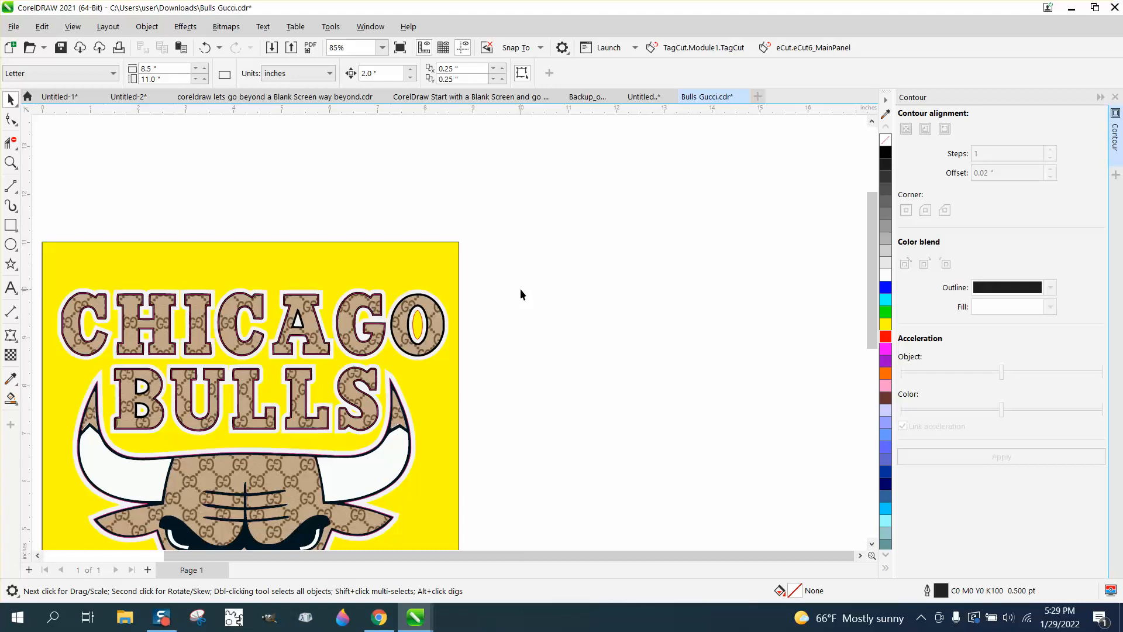
left_click(447, 313)
key("plus")
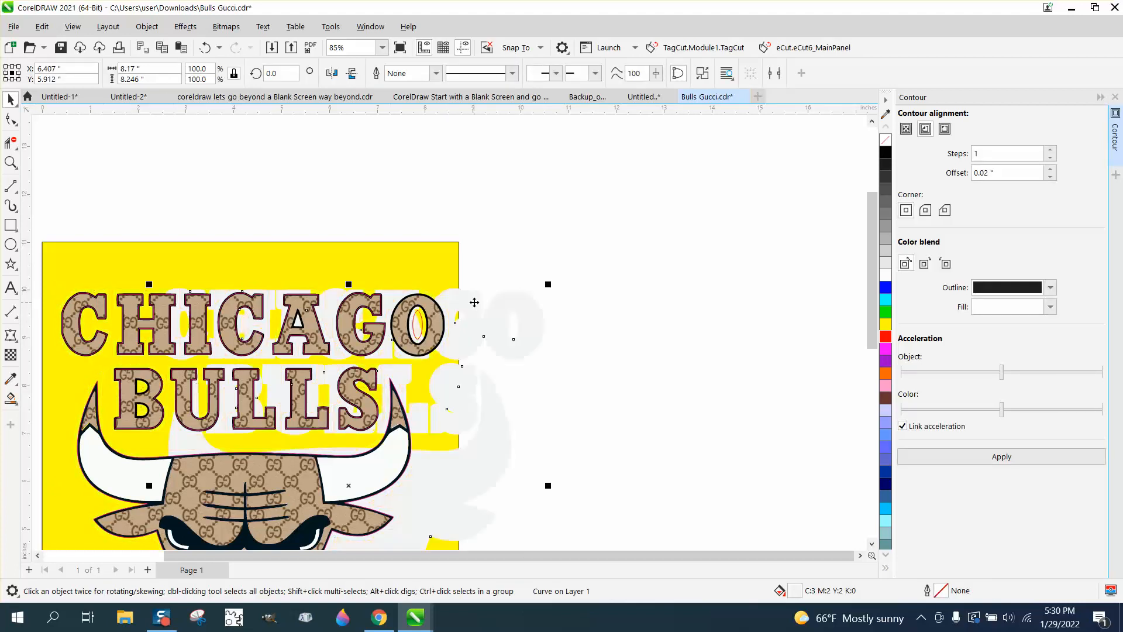
key("shift+Right")
key("shift+Right")
key("shift+Right")
key("shift+Right")
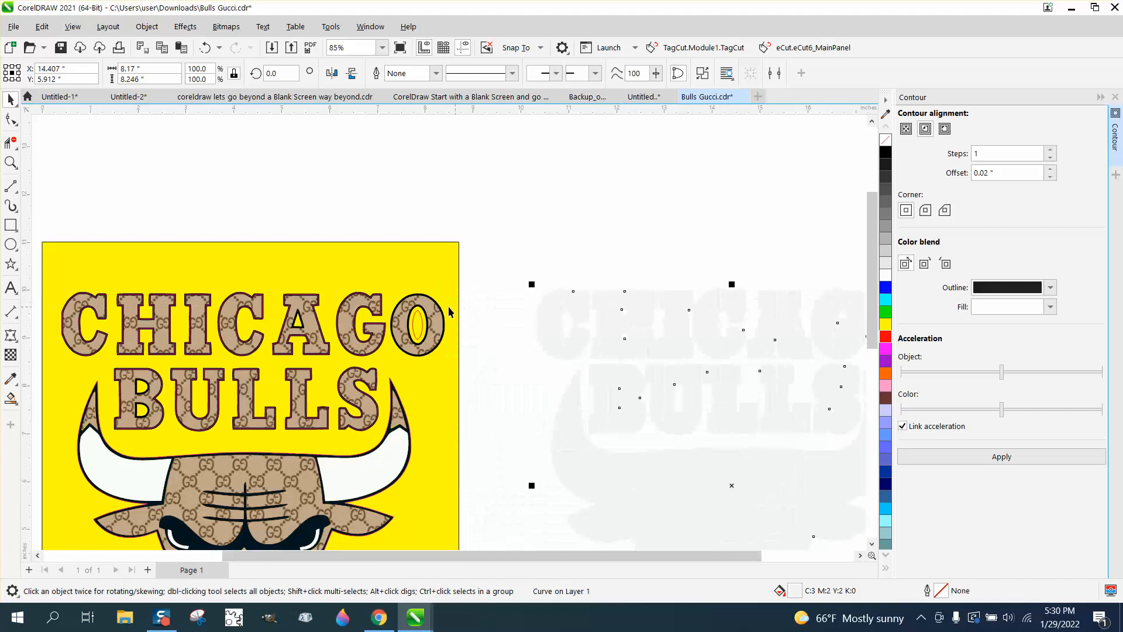
scroll(450, 313, "down", 1)
left_click(452, 285)
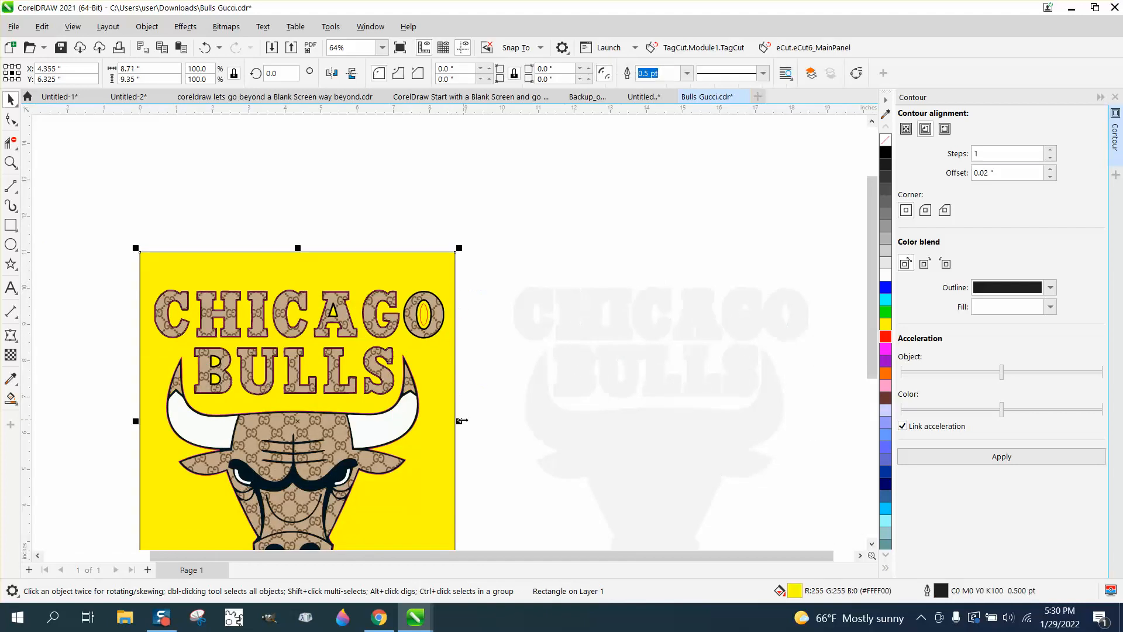
left_click_drag(457, 400, 844, 431)
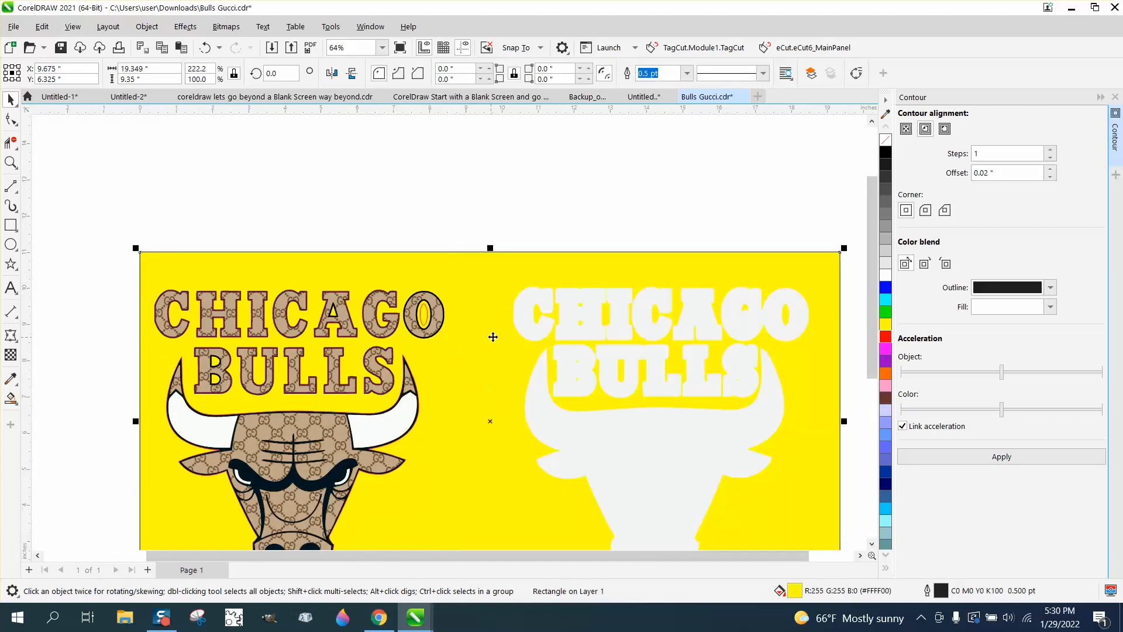
scroll(503, 289, "down", 1)
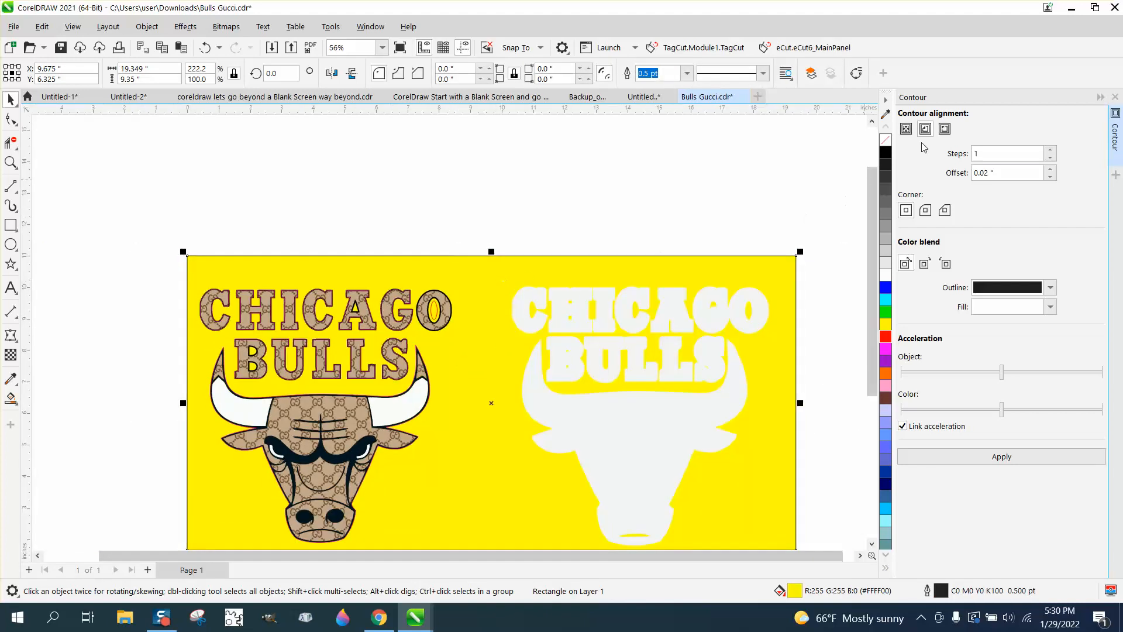
Try an Outside contour on the white bull copy, then undo it
left_click(946, 130)
left_click(1001, 456)
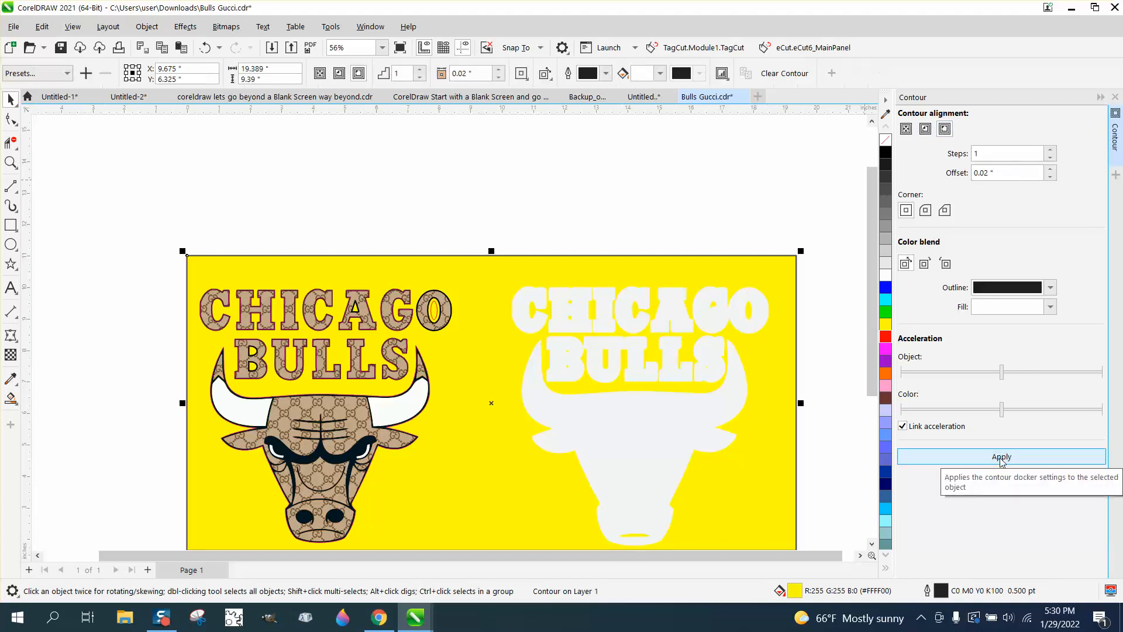
left_click(401, 140)
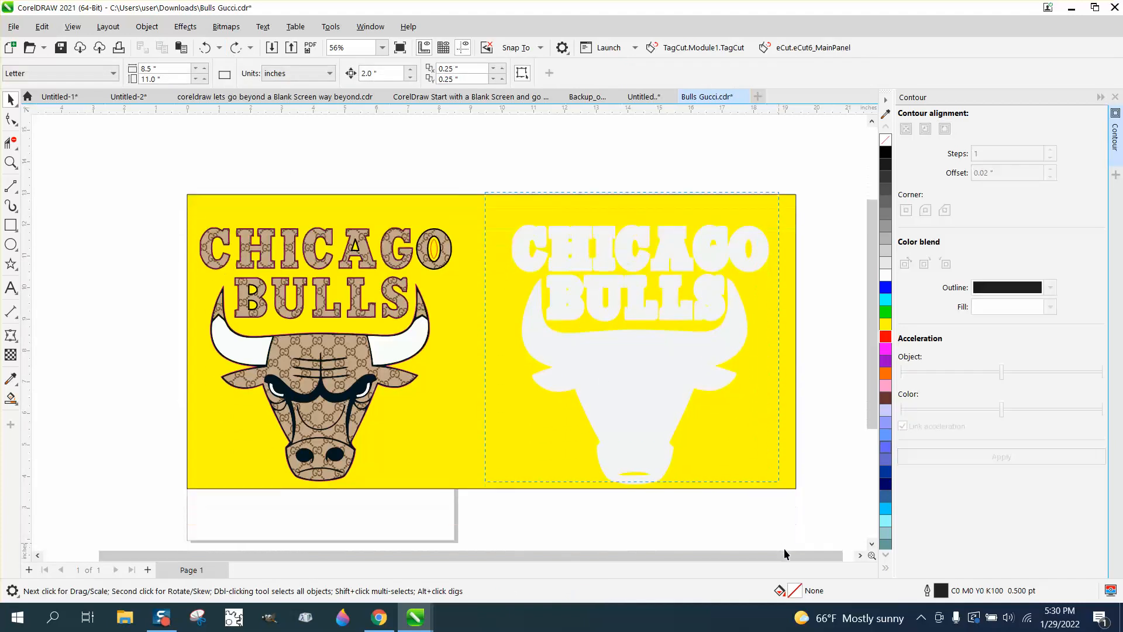
left_click_drag(778, 542, 784, 549)
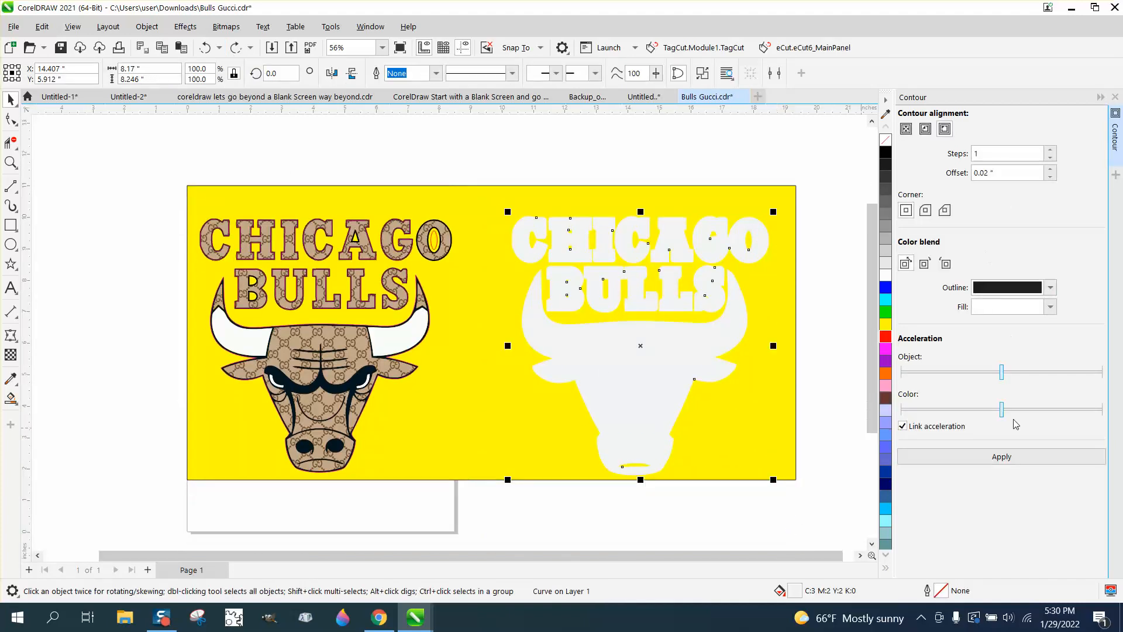
left_click(1003, 467)
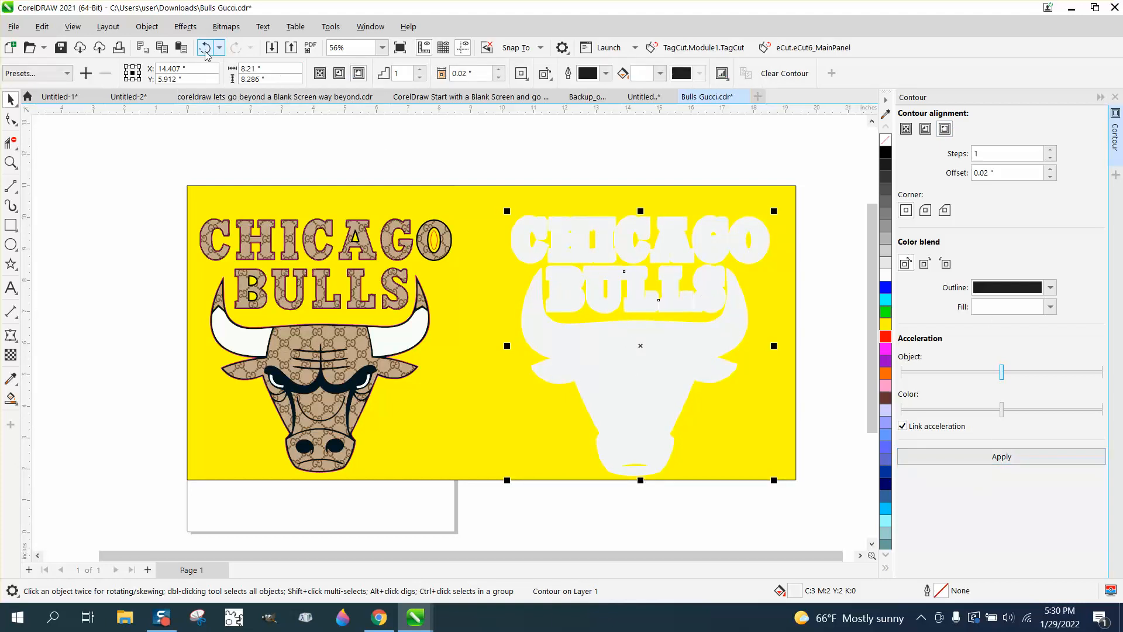
key("ctrl+z")
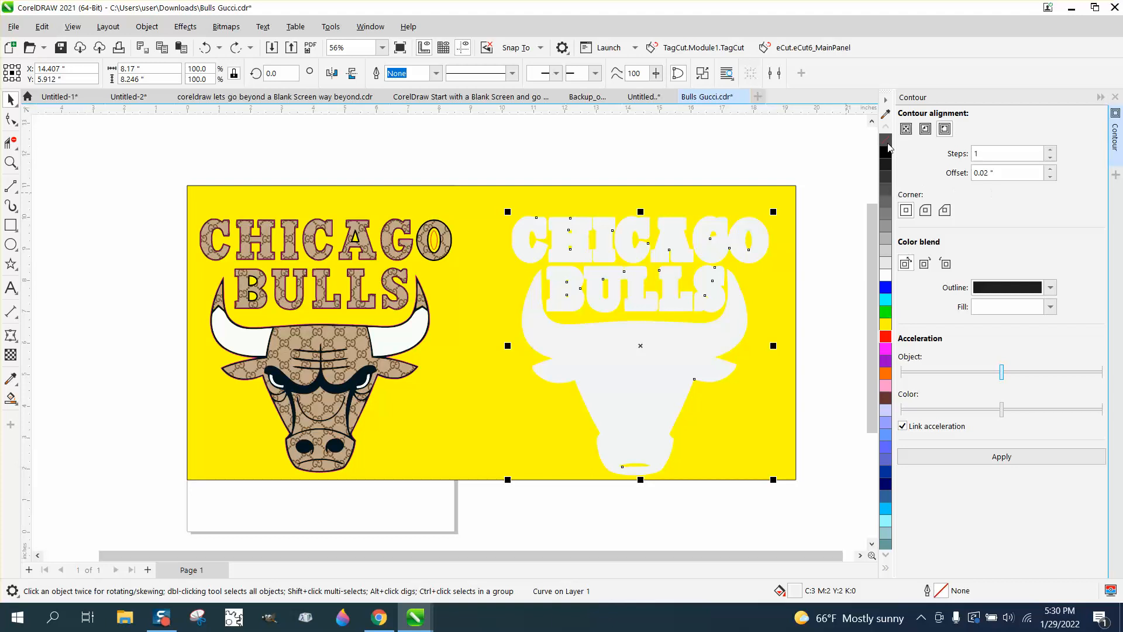
Make the bull copy unfilled with a red outline and apply the outside contour
left_click(885, 142)
right_click(887, 155)
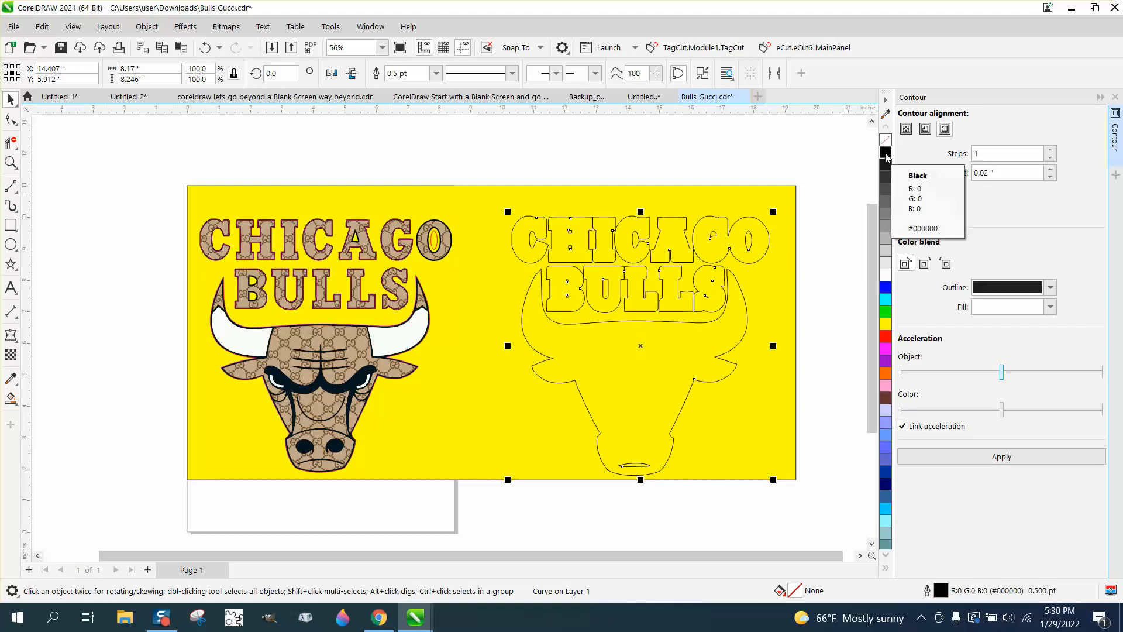
right_click(886, 338)
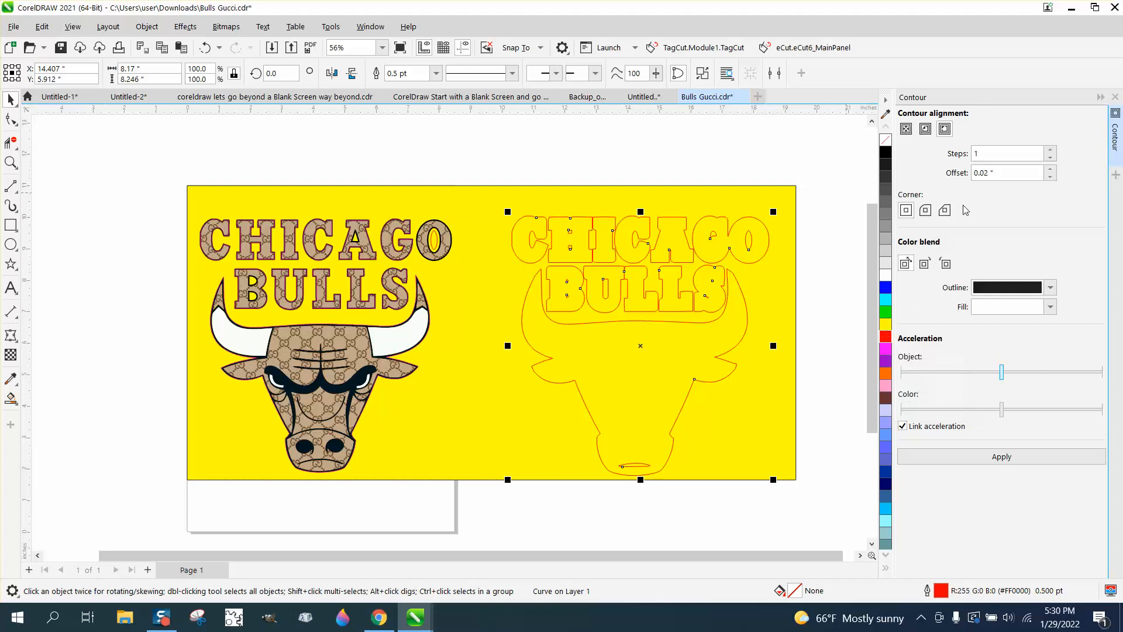
left_click(1003, 458)
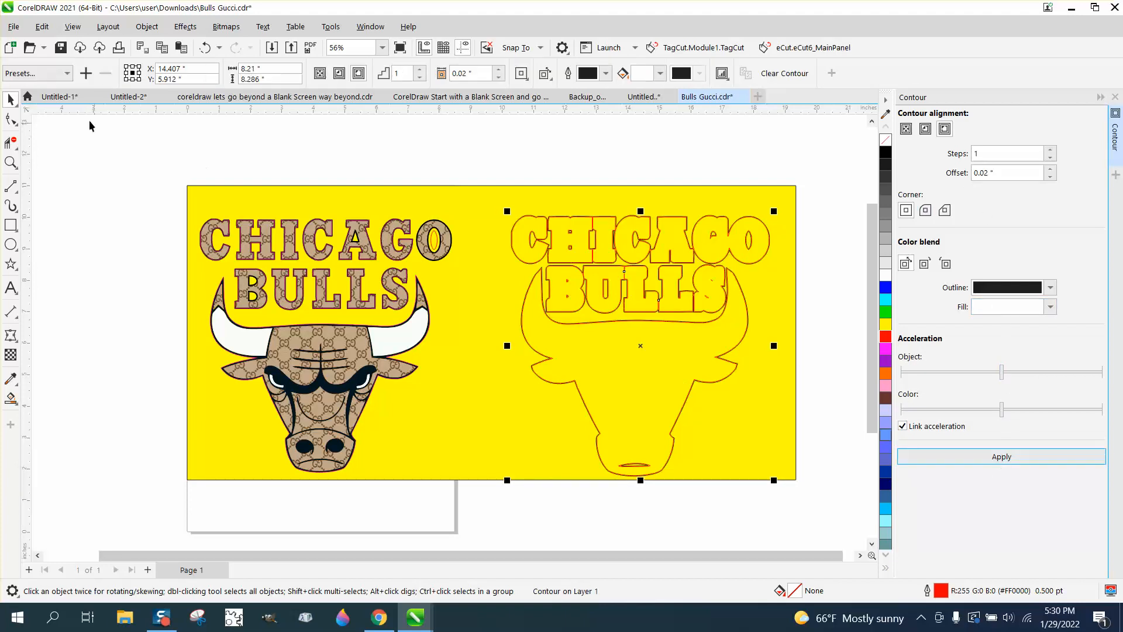
Inspect the contour up close, then Break Contour Apart into separate shapes
left_click(11, 162)
left_click_drag(503, 211, 577, 246)
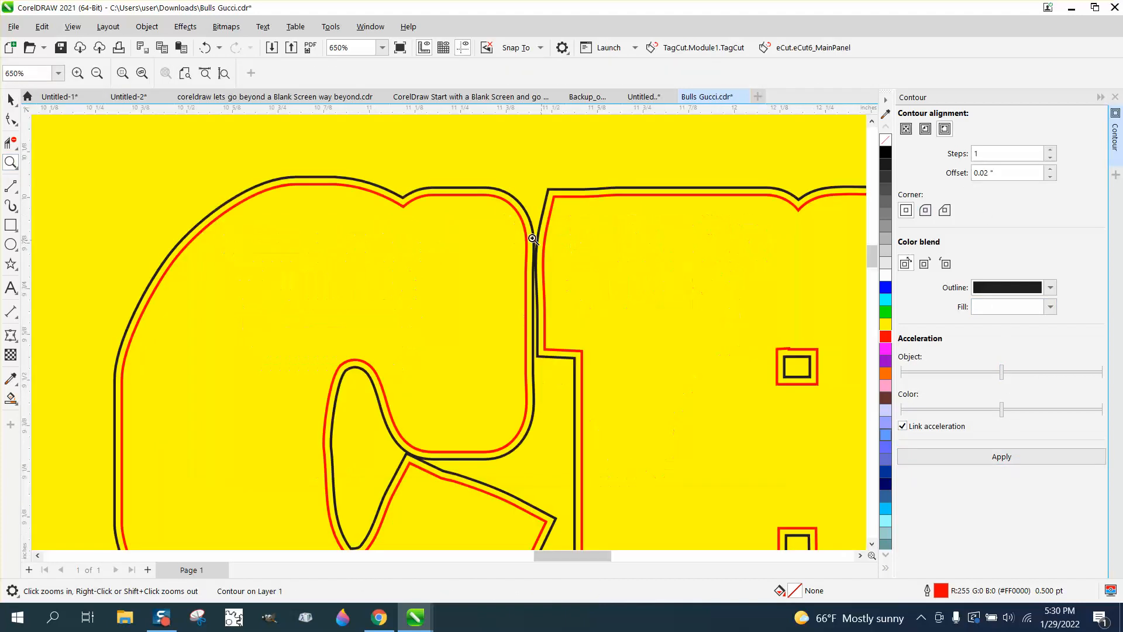
scroll(532, 239, "down", 3)
scroll(532, 239, "down", 2)
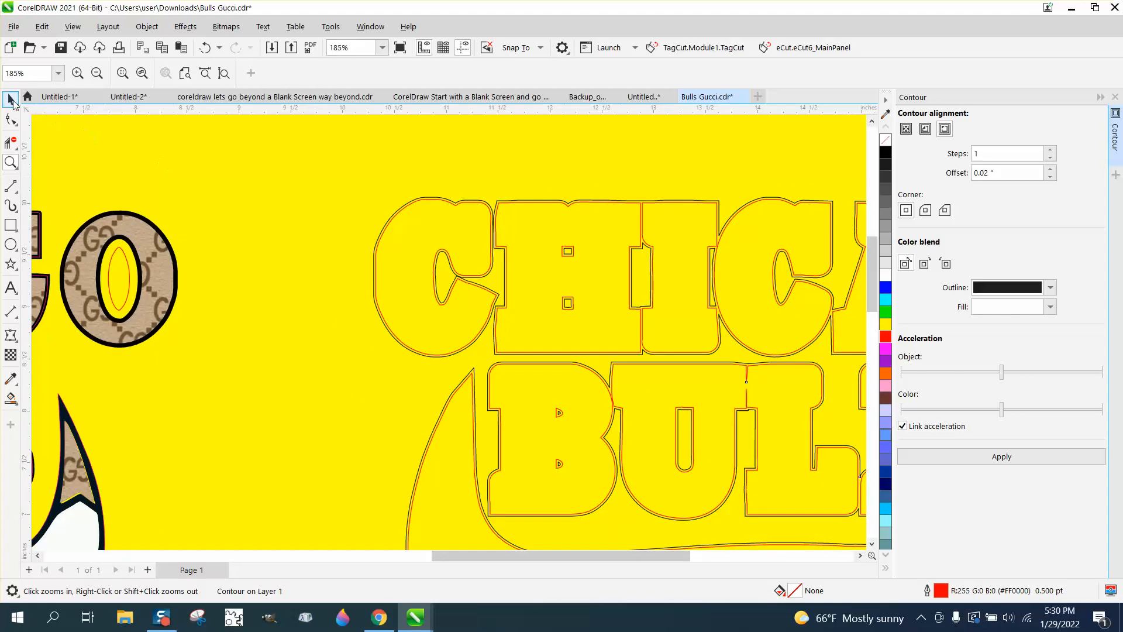
left_click(12, 99)
scroll(301, 206, "down", 1)
scroll(482, 246, "down", 1)
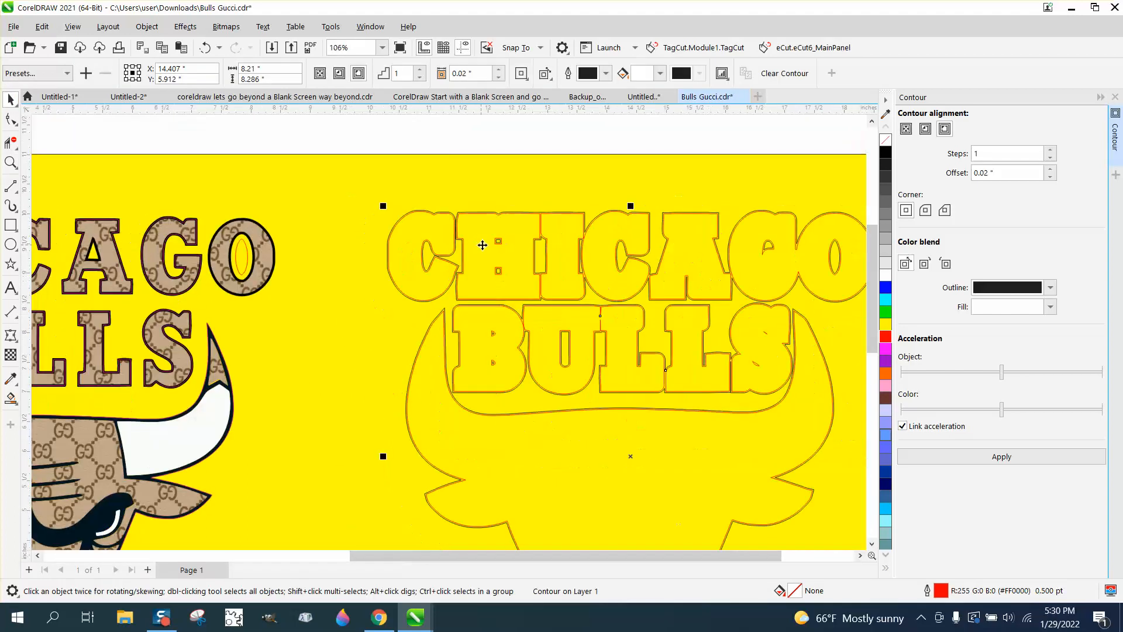
scroll(482, 244, "down", 2)
left_click(147, 27)
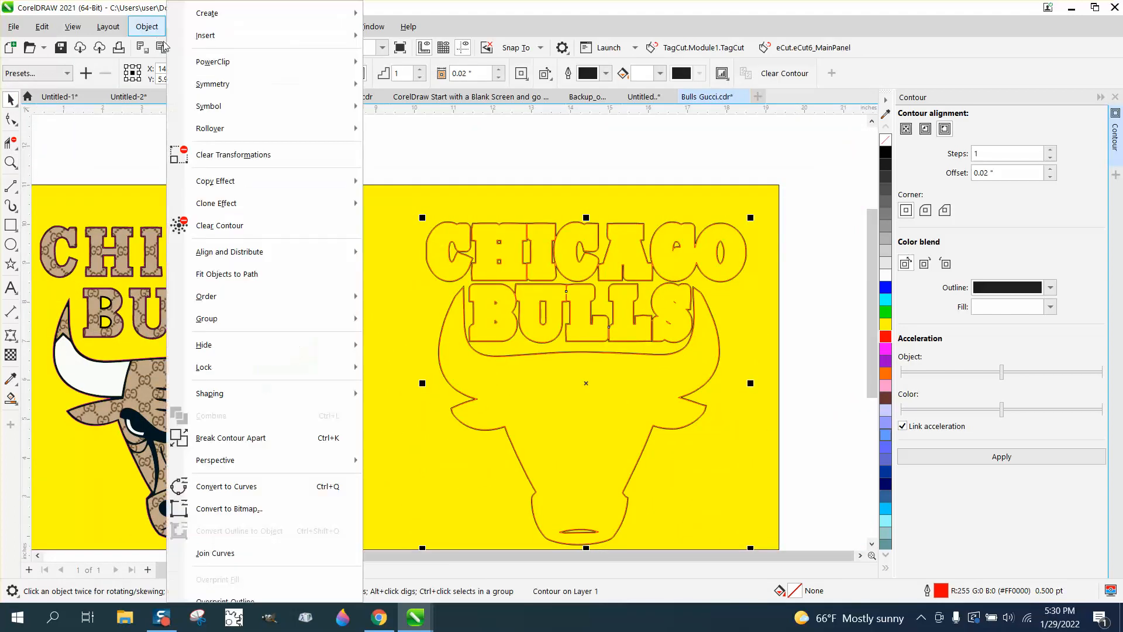
left_click(231, 437)
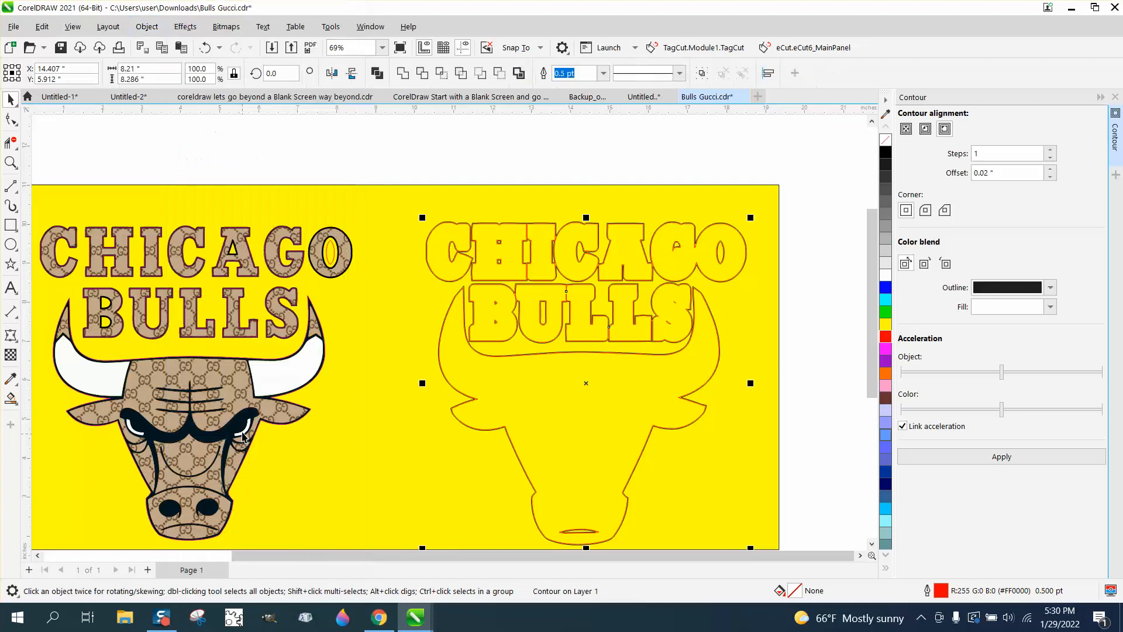
left_click(473, 205)
scroll(474, 204, "down", 3)
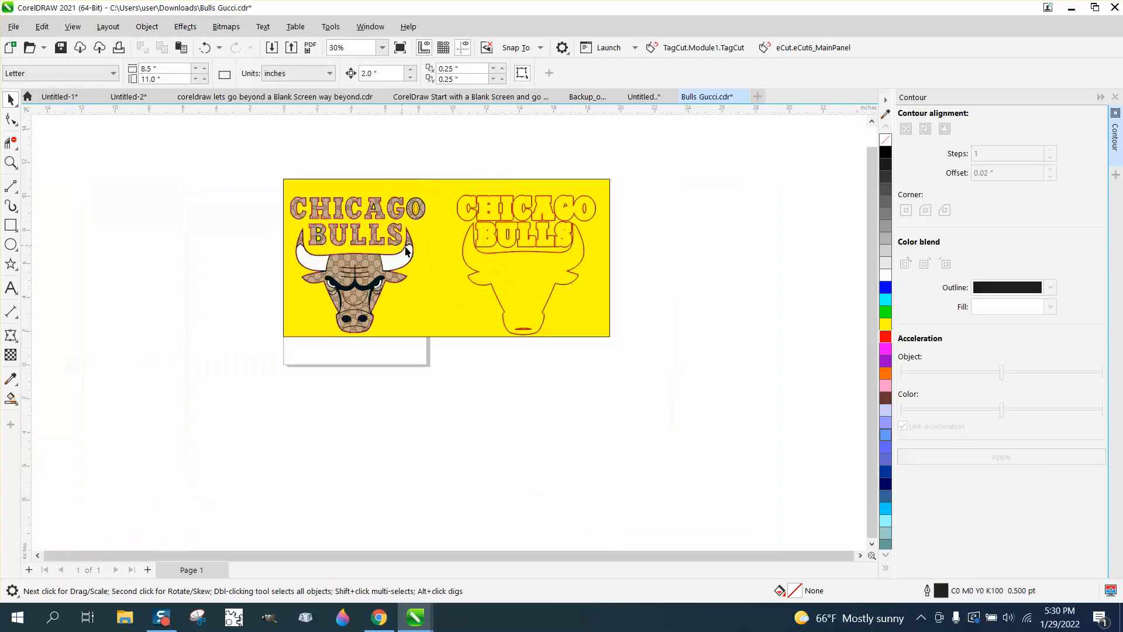
Stretch the yellow background right and drag the red-outlined logo to the far right
left_click(604, 277)
left_click_drag(611, 258, 845, 258)
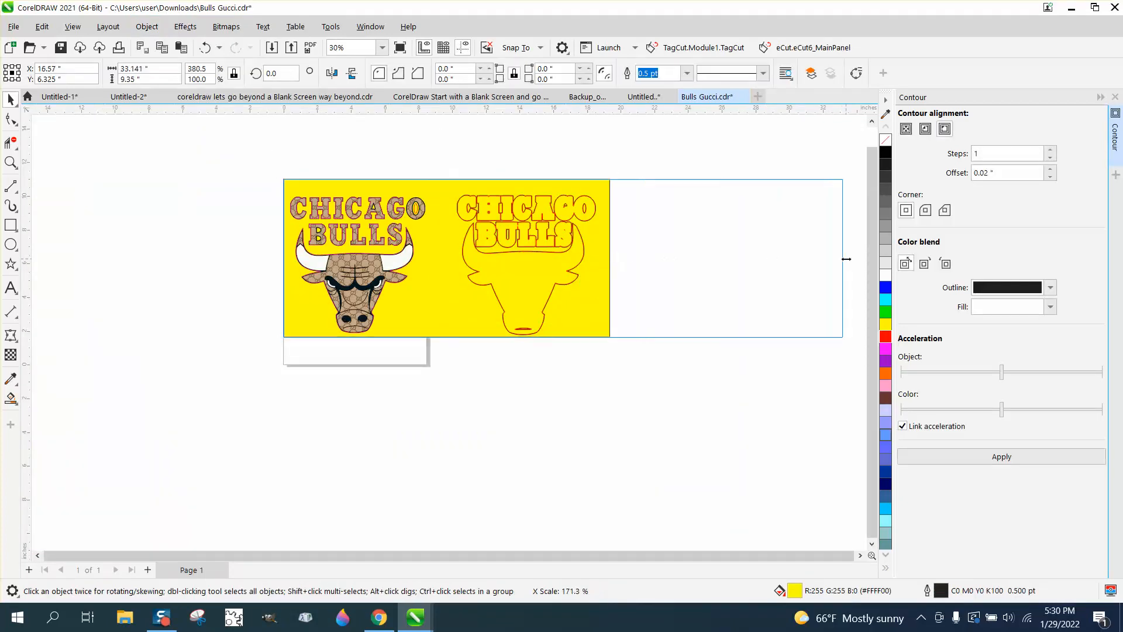
left_click(531, 279)
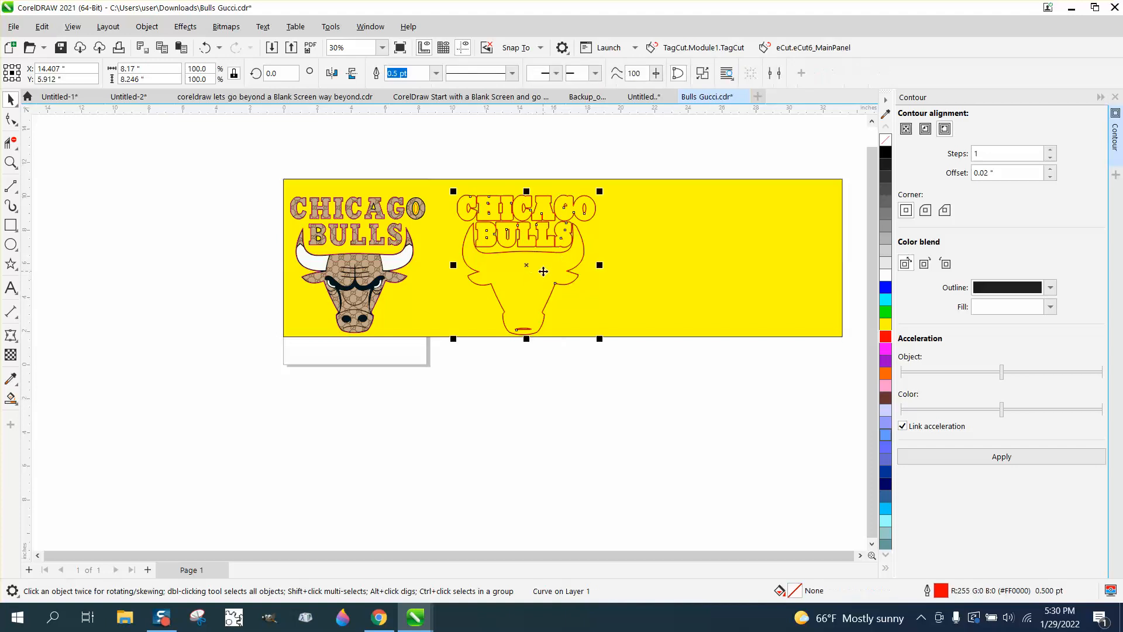
left_click_drag(544, 270, 696, 271)
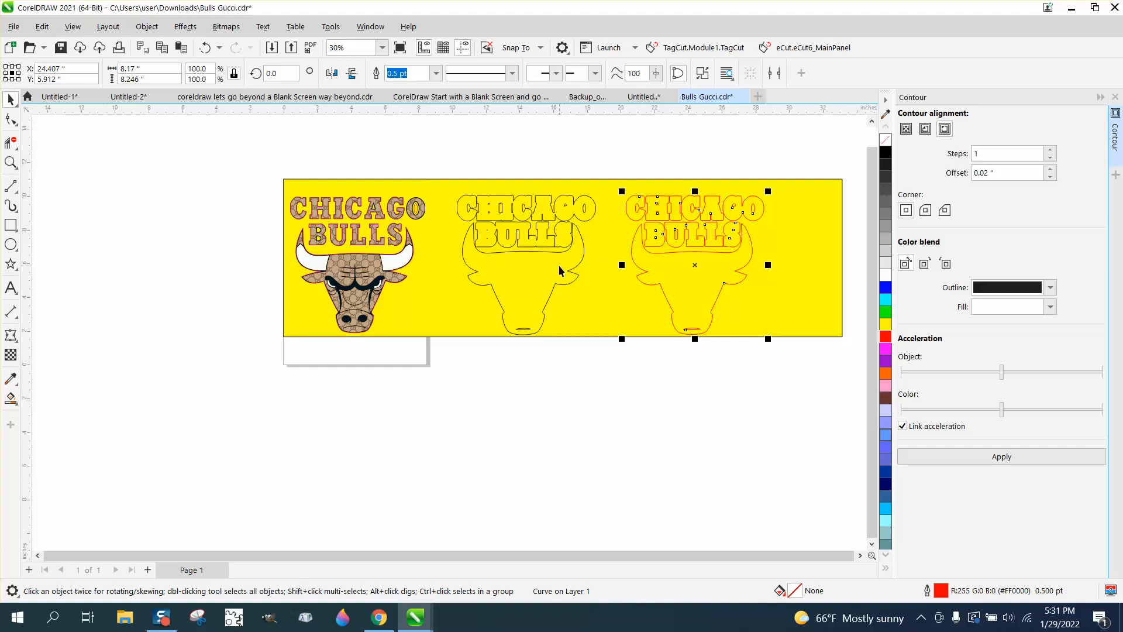
Zoom to inspect the outlines and marquee-select shapes around the middle logo
left_click(13, 163)
scroll(674, 333, "up", 3)
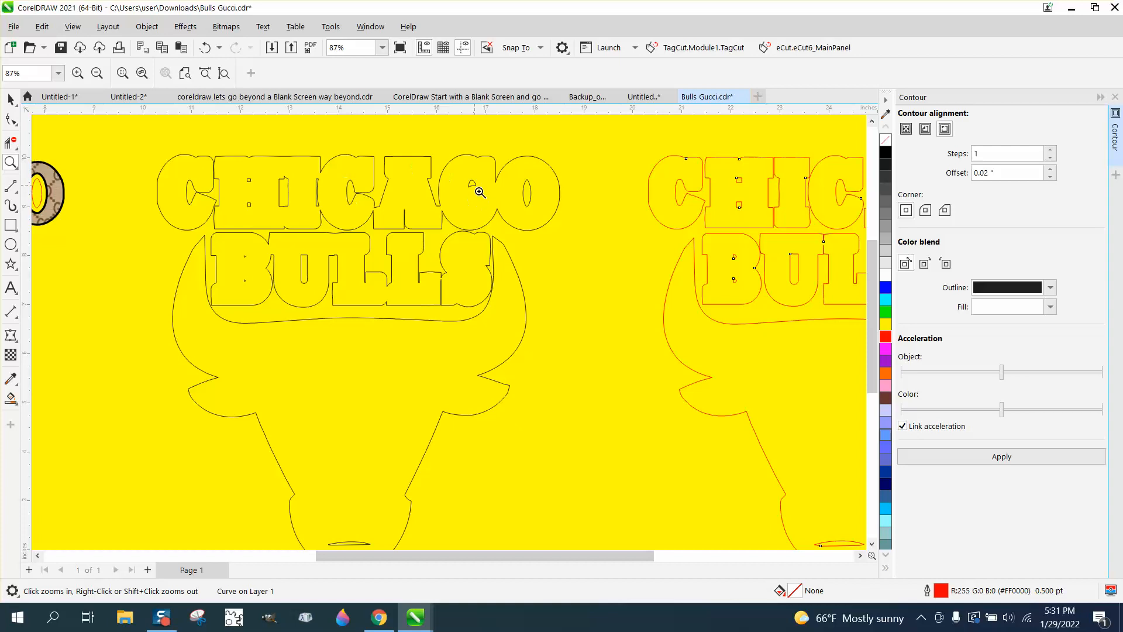
scroll(520, 198, "down", 3)
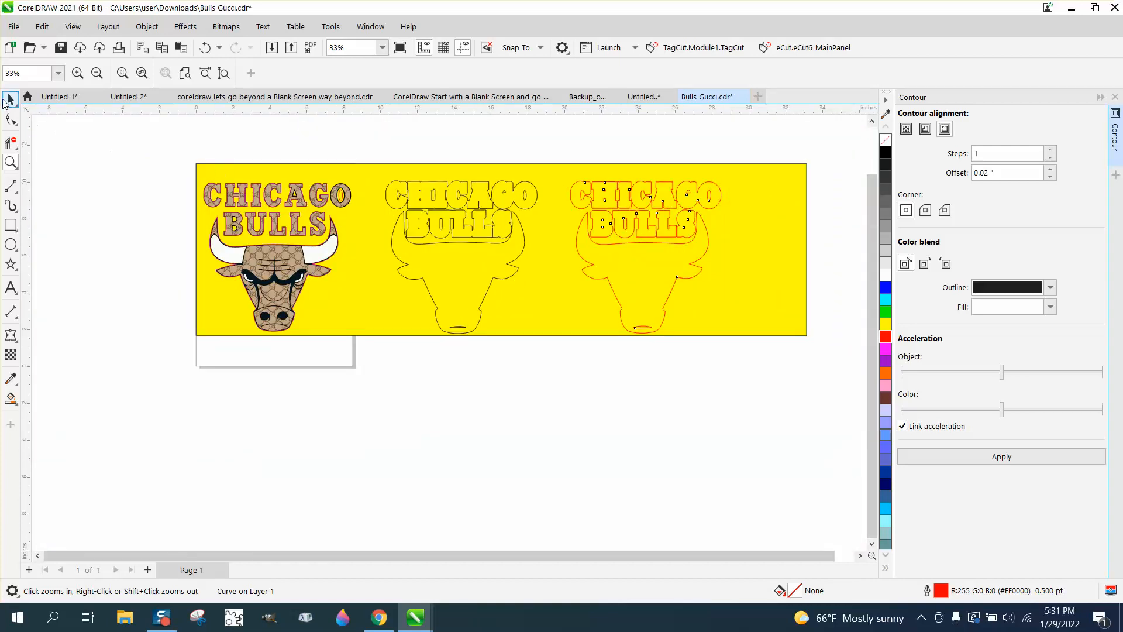
left_click(12, 99)
left_click_drag(347, 152, 430, 292)
Give the middle contour outline a red outline and nudge it left onto the original logo
left_click(342, 200)
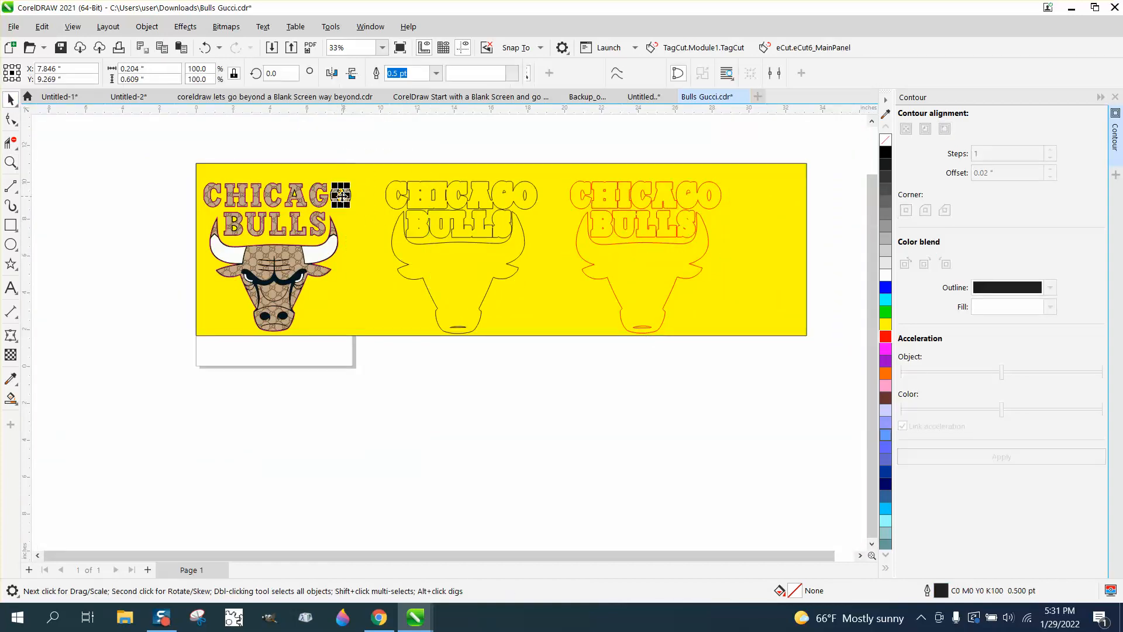
key("Escape")
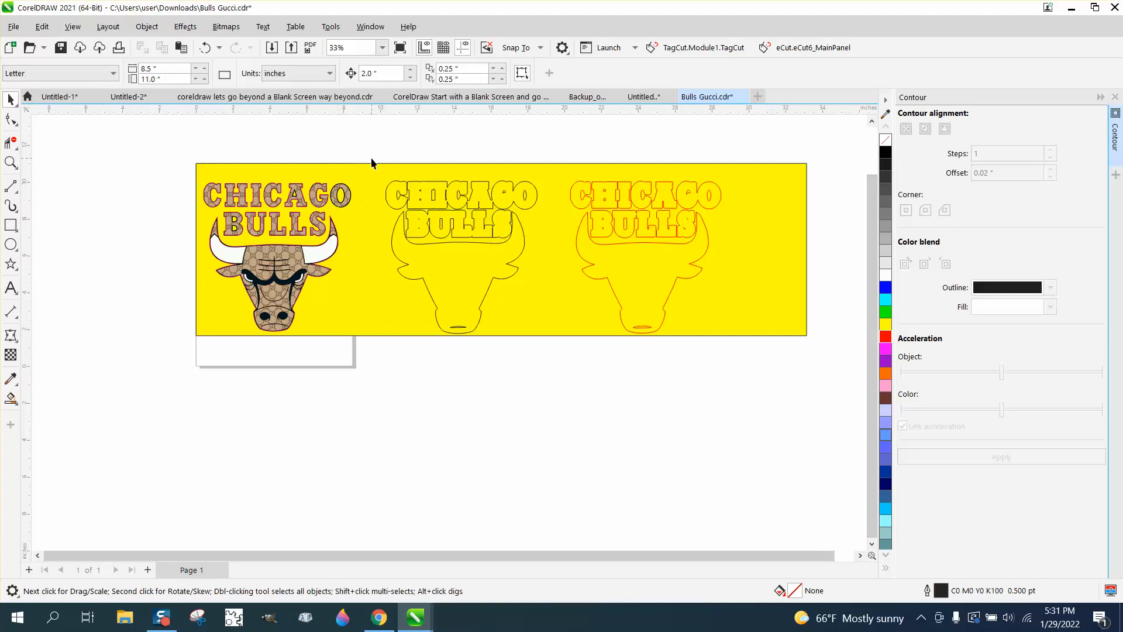
mouse_move(371, 163)
left_mouse_down()
mouse_move(538, 342)
mouse_move(373, 169)
mouse_move(492, 321)
left_mouse_up()
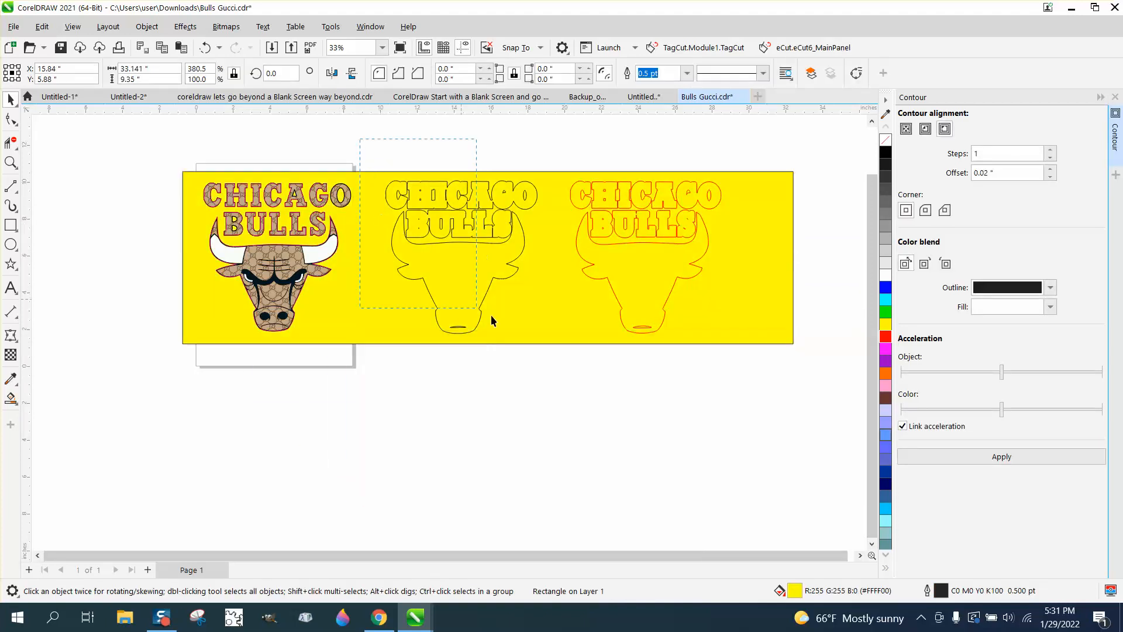
left_click_drag(572, 366, 572, 367)
right_click(886, 338)
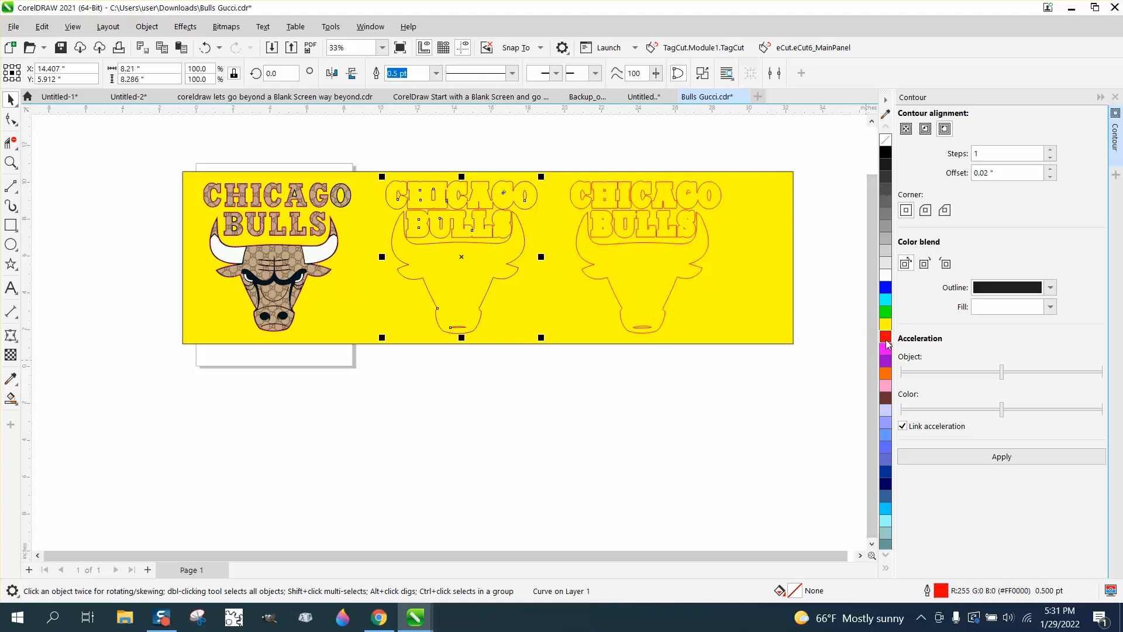
key("Left")
key("Left")
key("Left")
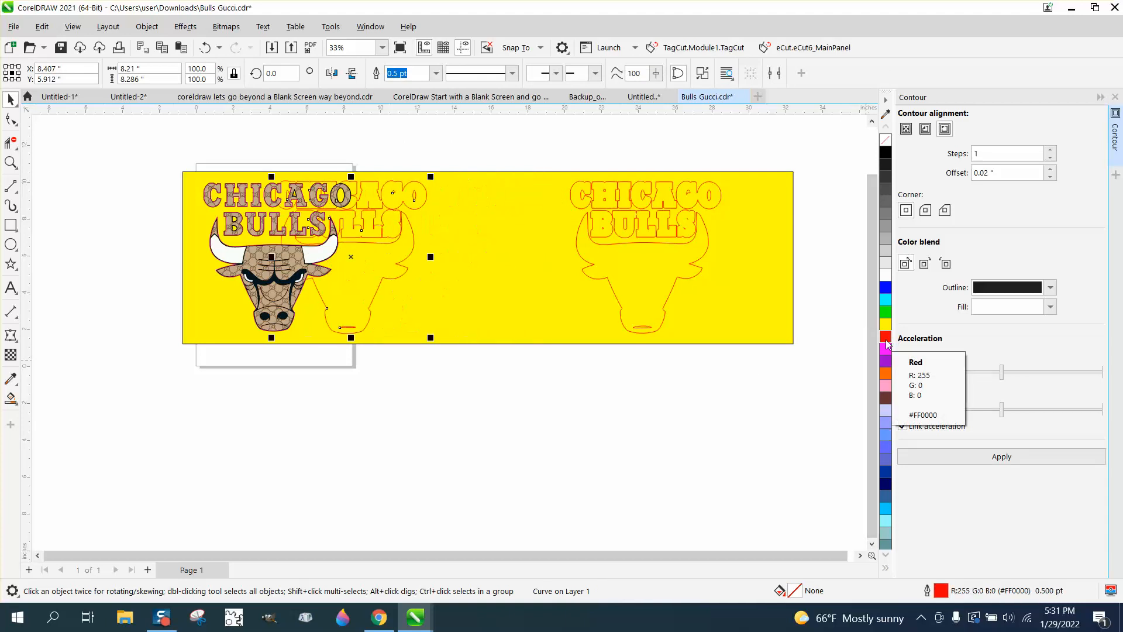
key("Left")
key("Left")
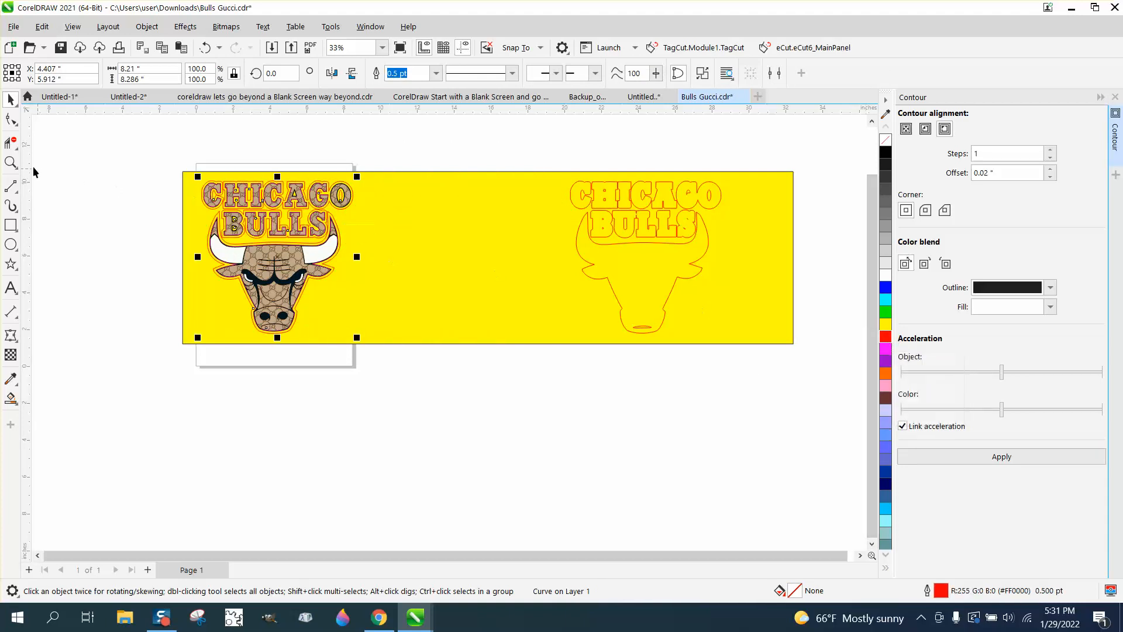
Marquee-zoom on the left Chicago Bulls logo to about 95%
left_click(12, 163)
left_click_drag(199, 166, 489, 299)
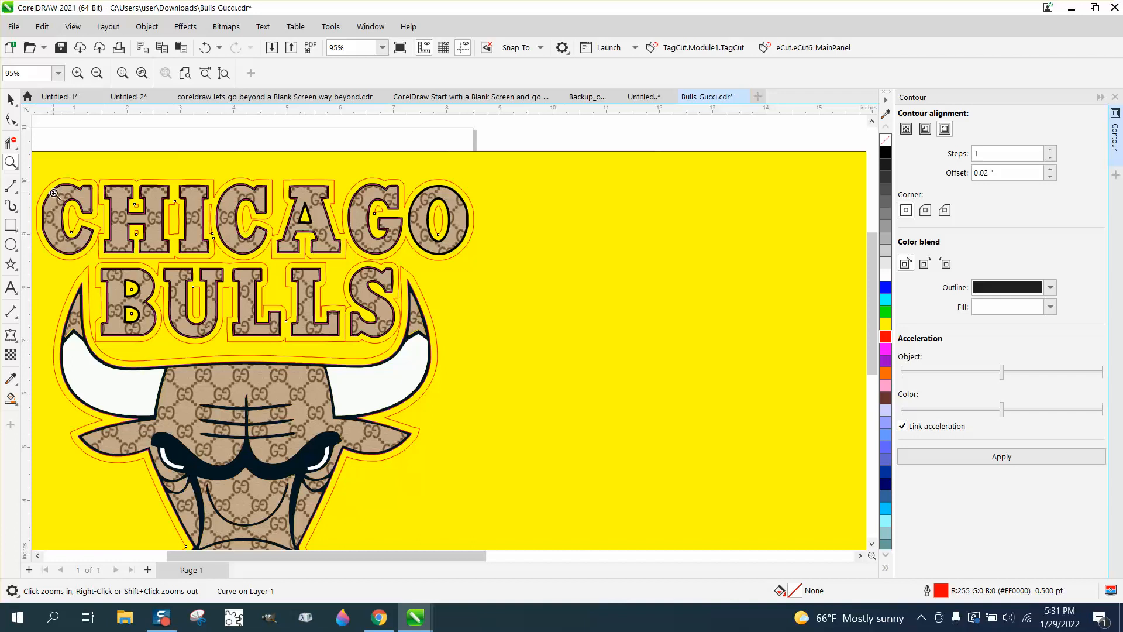
Smart Fill the A's counter as a red-outlined triangle and add a contour around it
left_click(11, 395)
left_click(305, 217)
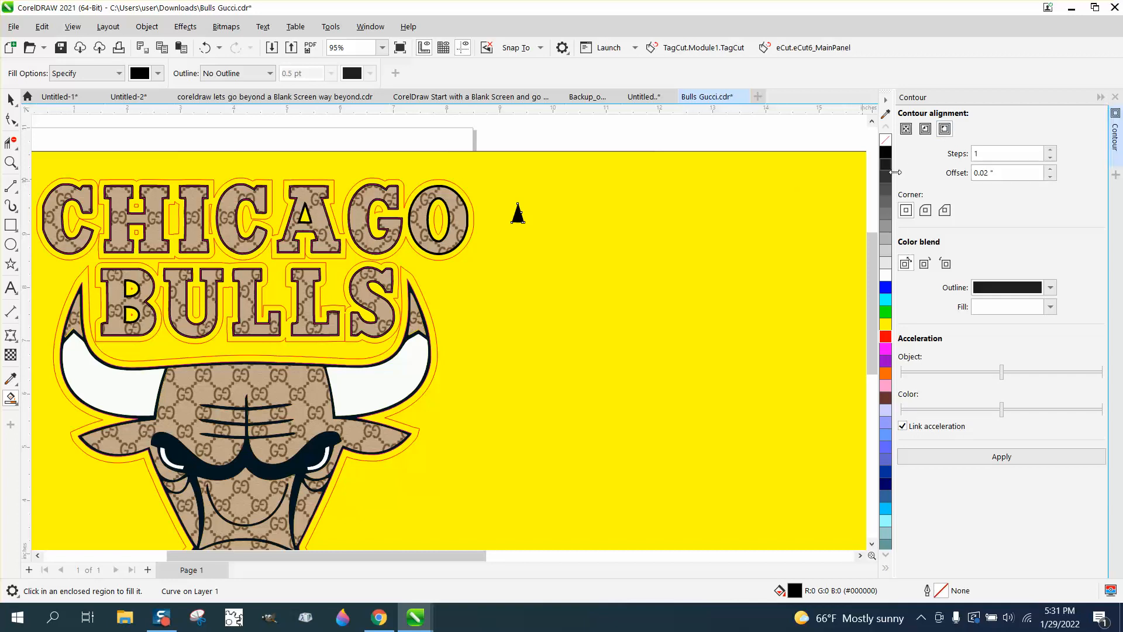
key("ctrl+plus")
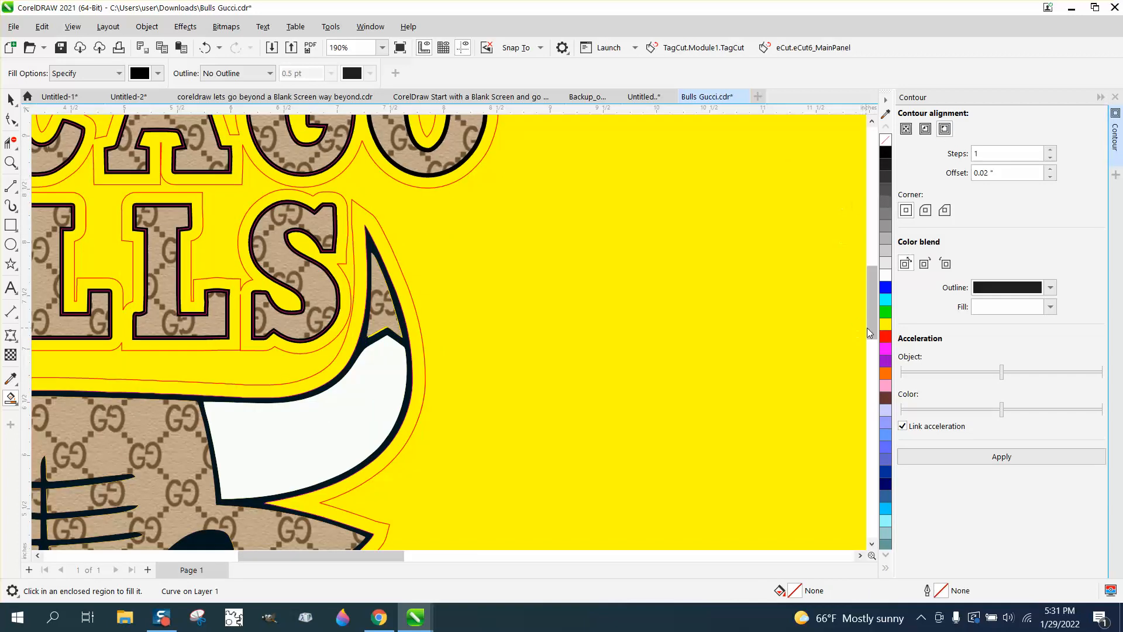
left_click_drag(872, 305, 873, 257)
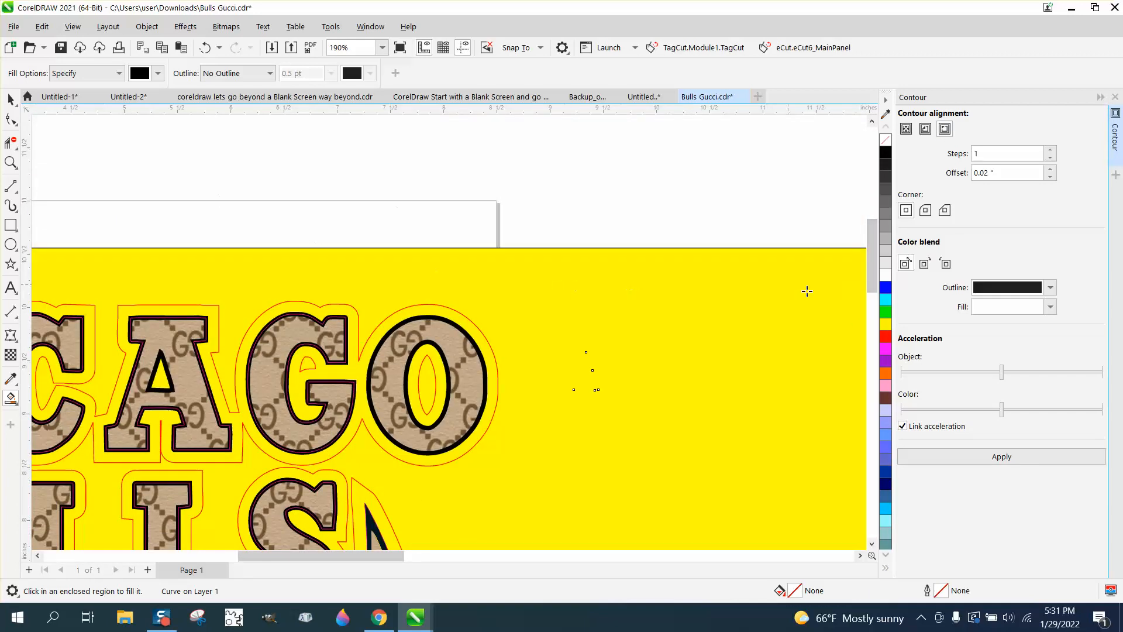
right_click(885, 338)
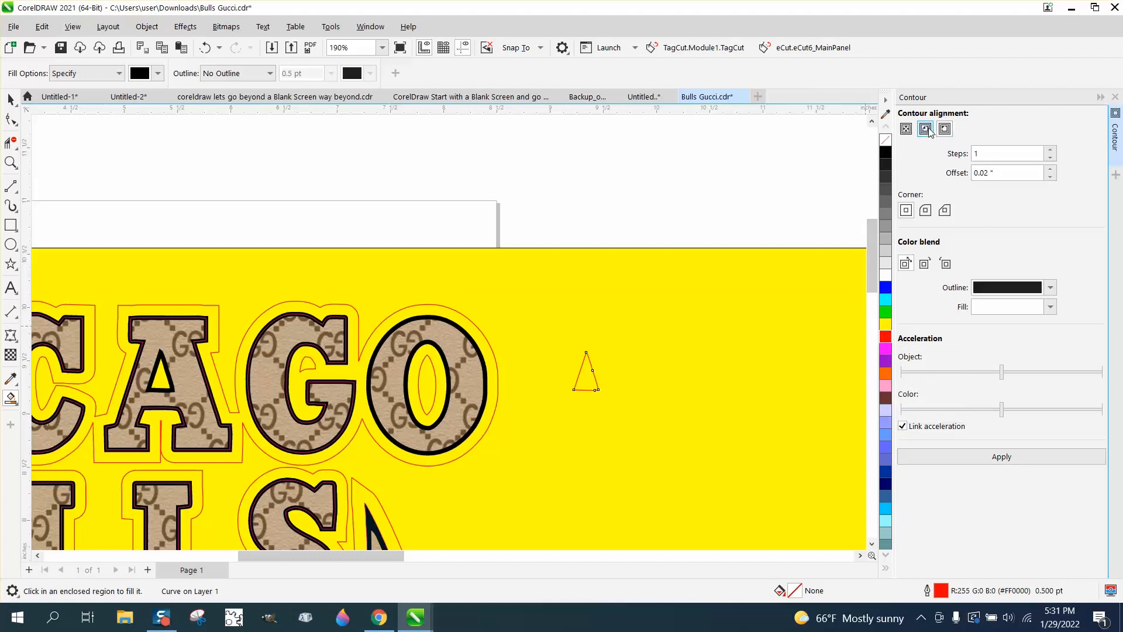
left_click(1001, 457)
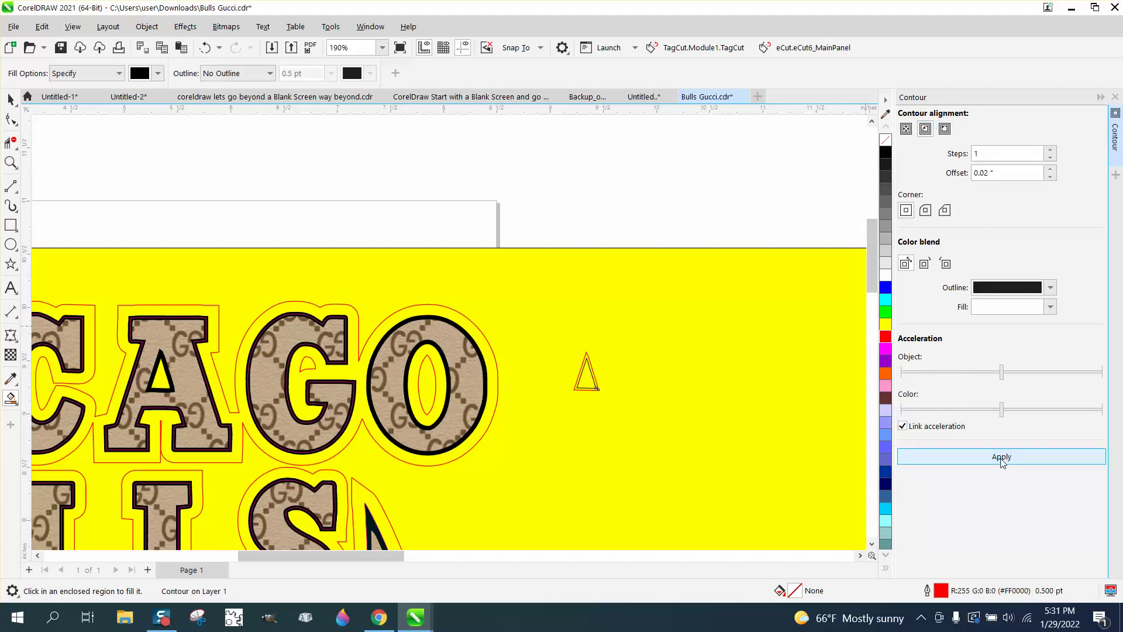
left_click(147, 27)
Break the contour apart, make the inner triangle red and nudge it left into the A's counter
left_click(230, 437)
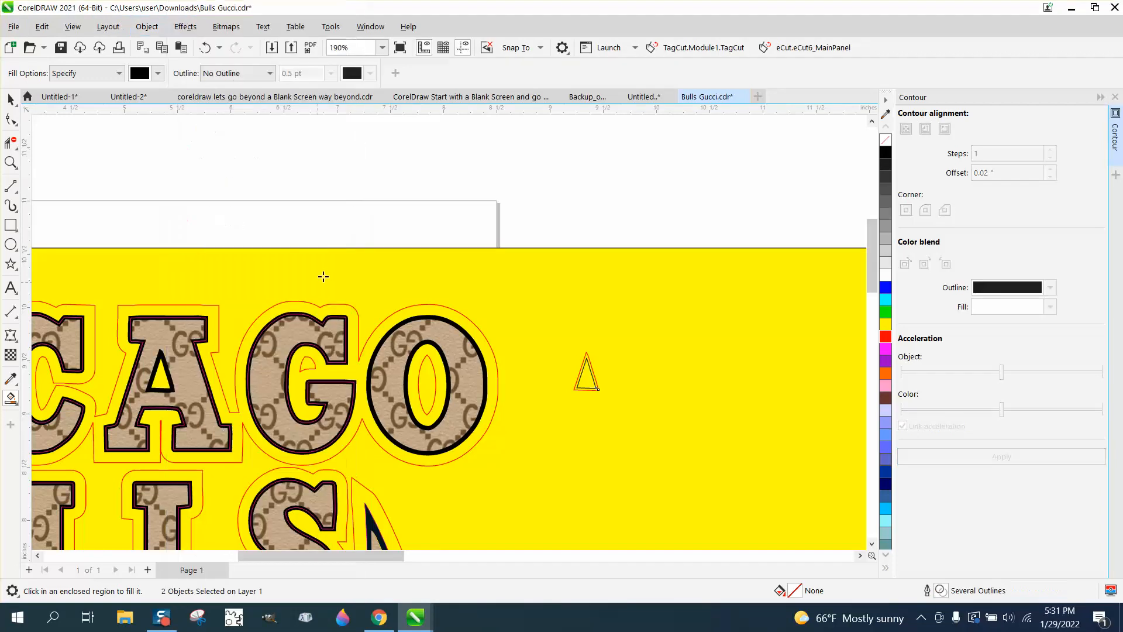
left_click(12, 100)
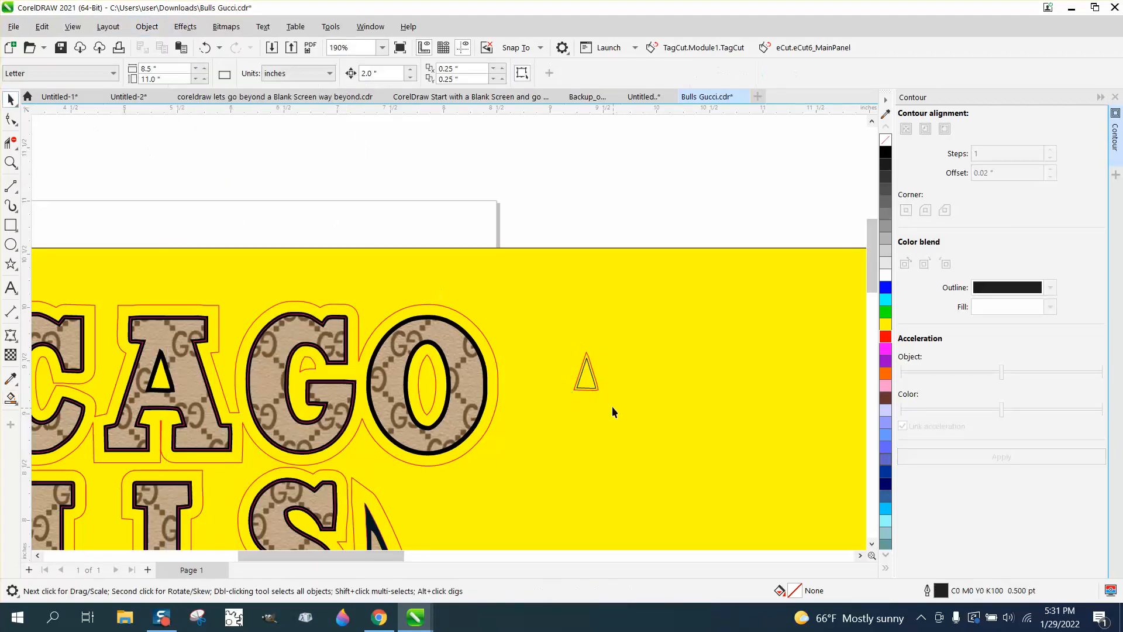
left_click(590, 383)
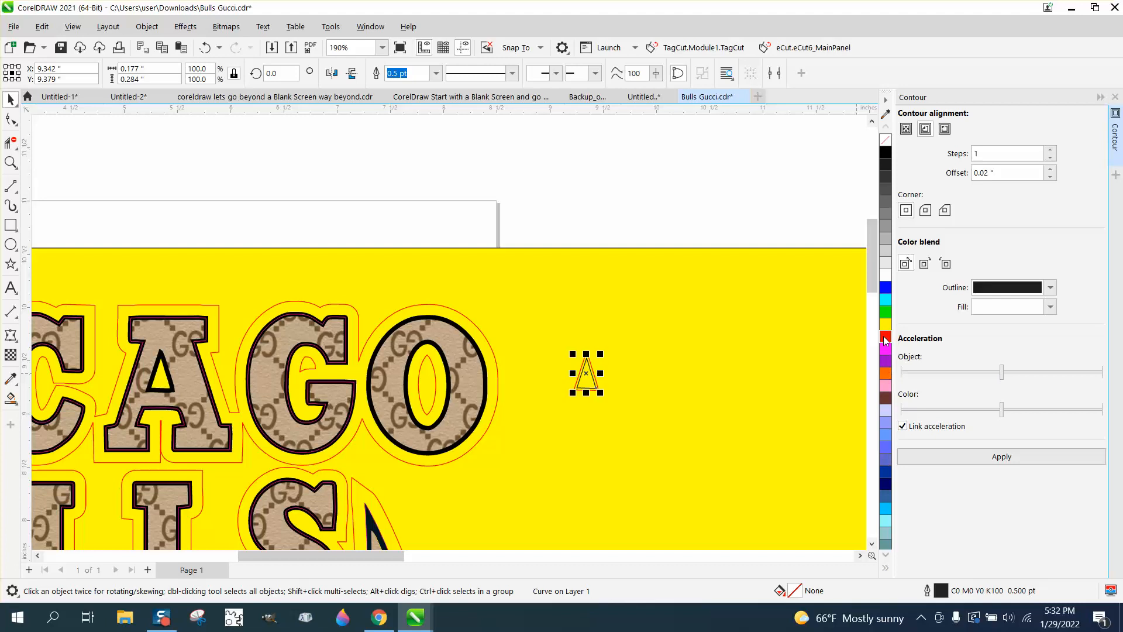
left_click(886, 339)
key("shift+Left")
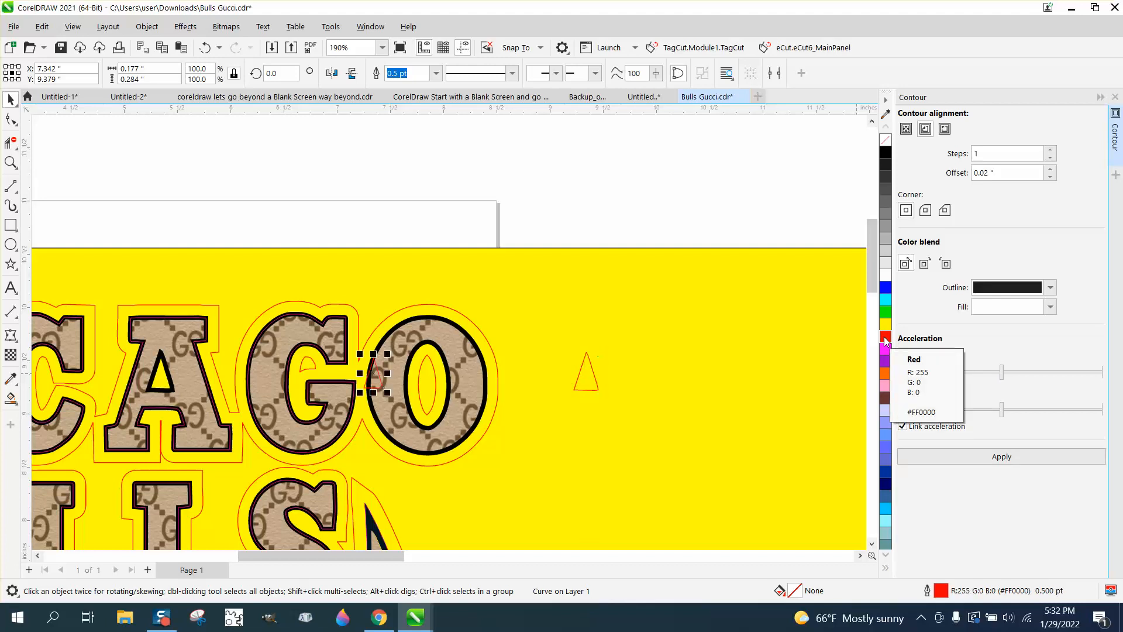
key("shift+Left")
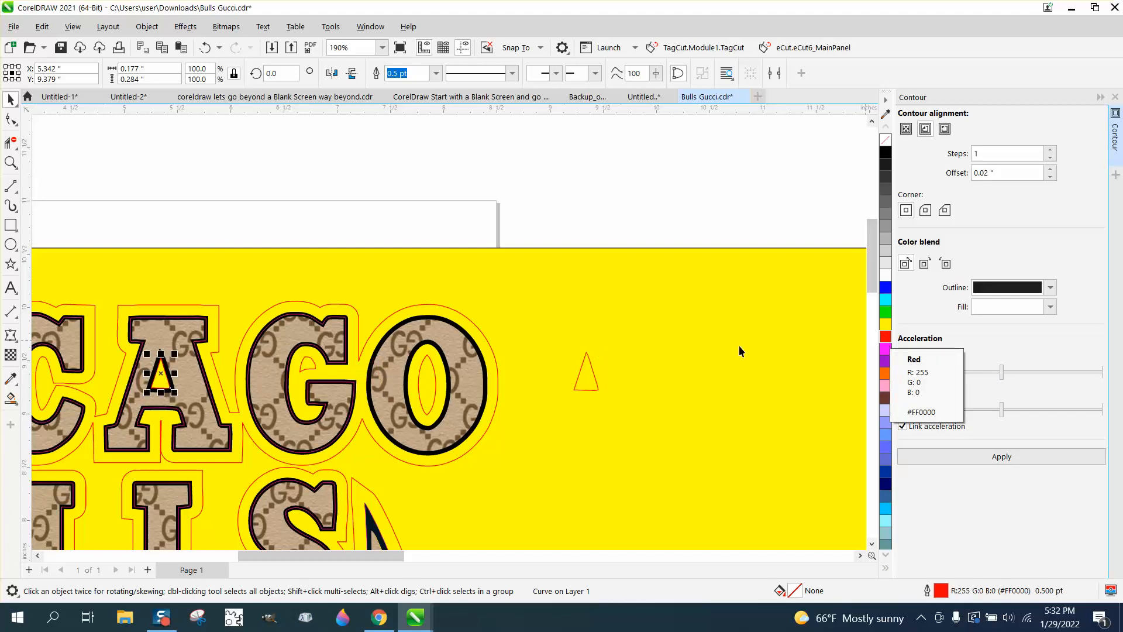
left_click(12, 164)
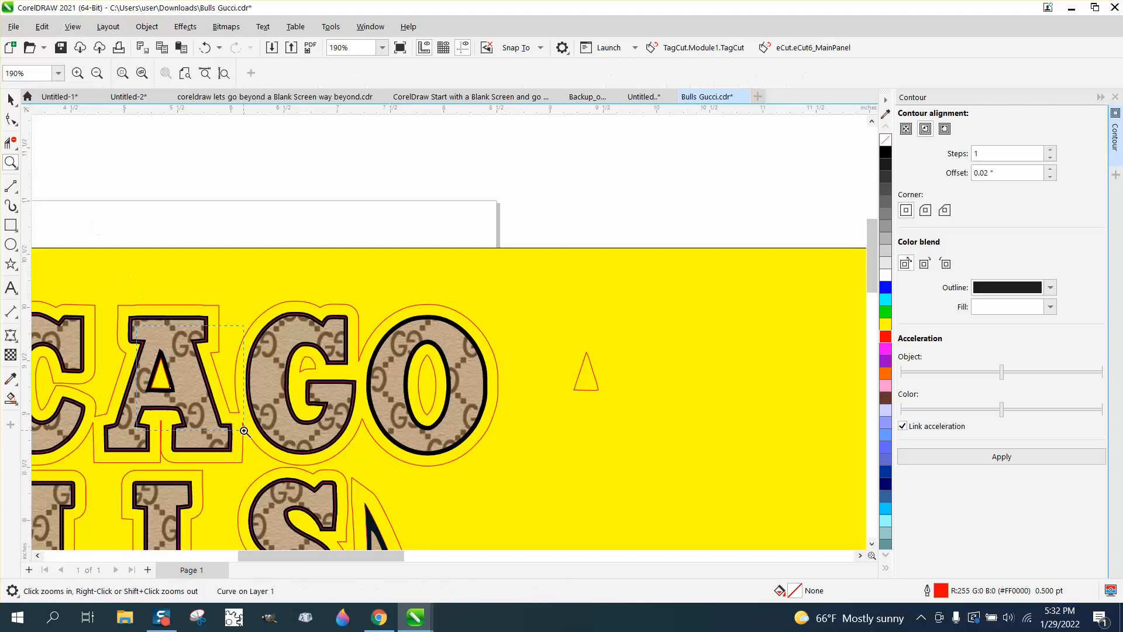
scroll(244, 430, "up", 4)
scroll(244, 413, "down", 3)
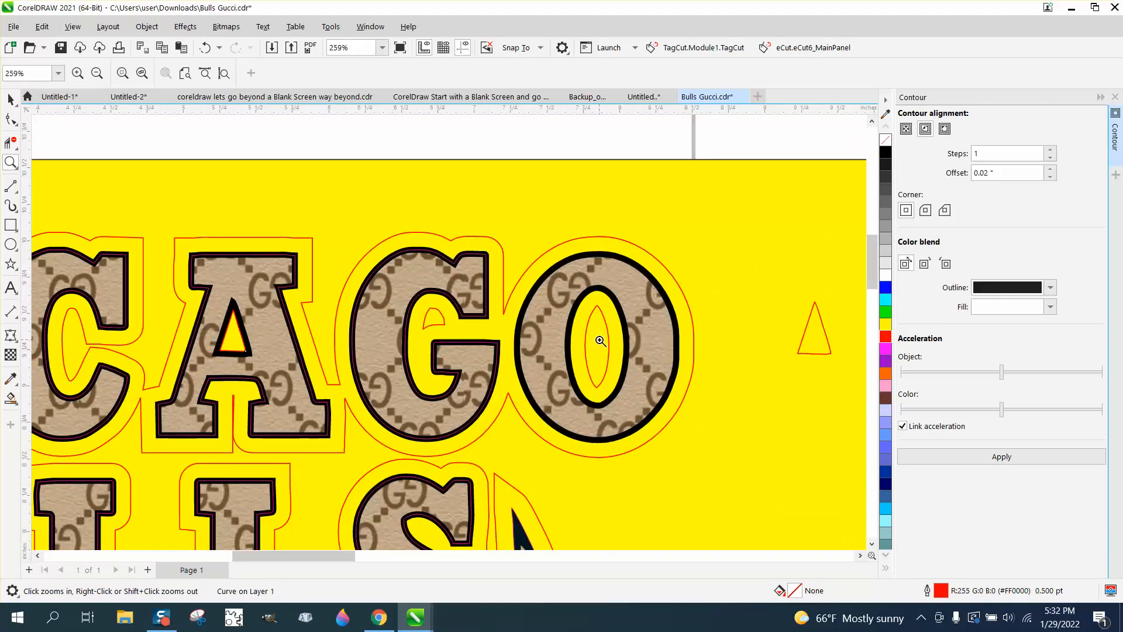
scroll(599, 341, "down", 2)
scroll(600, 341, "down", 1)
scroll(599, 340, "down", 2)
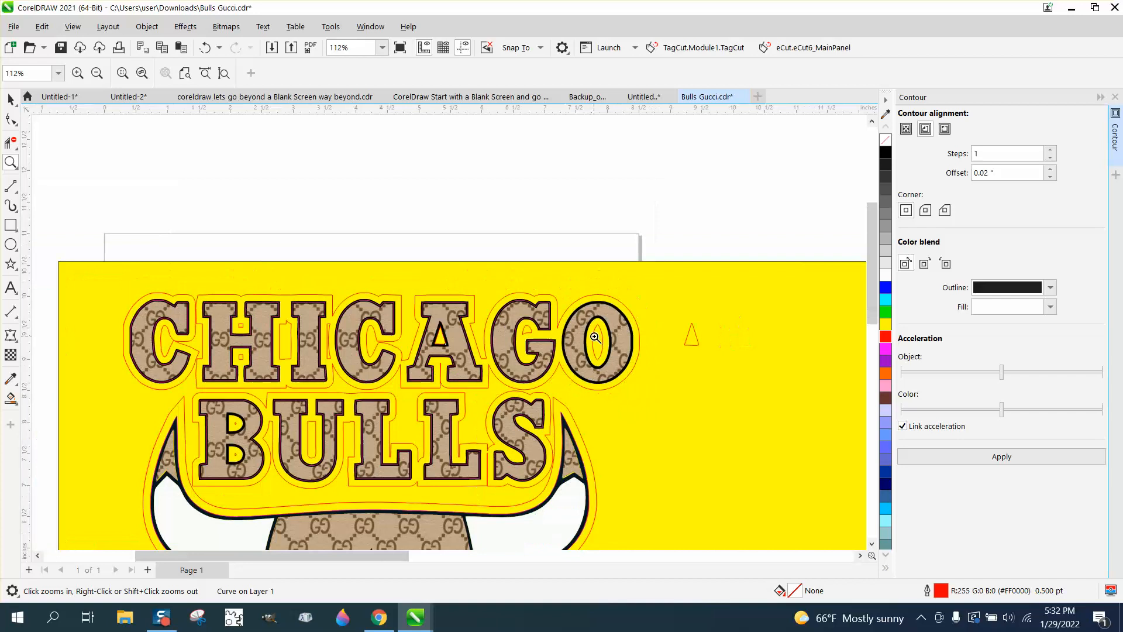
scroll(599, 340, "down", 2)
scroll(577, 341, "down", 1)
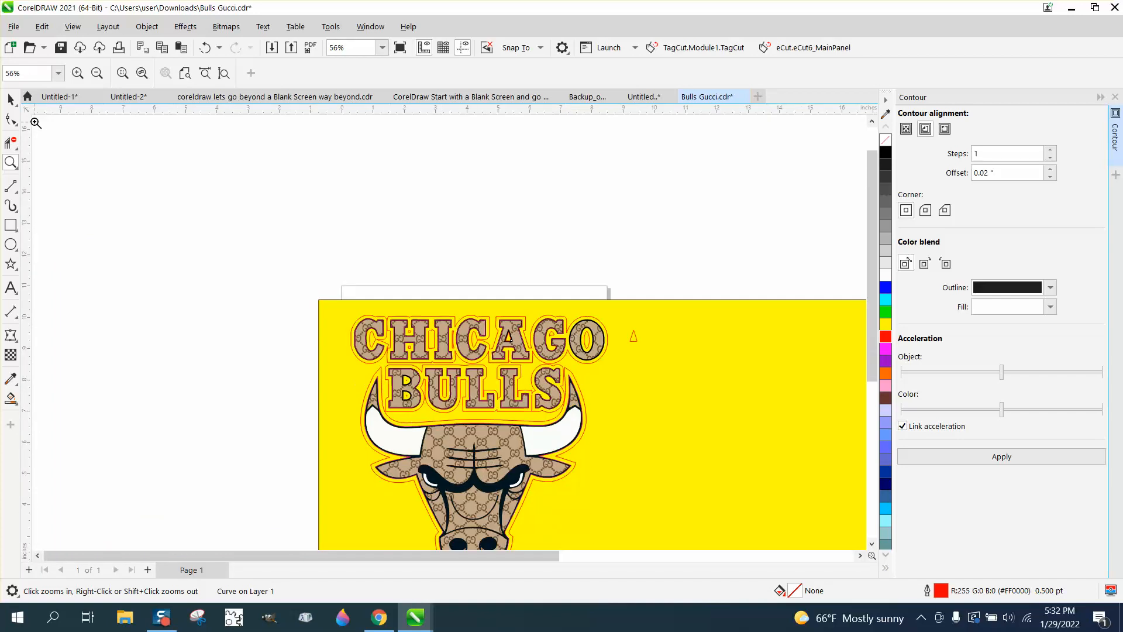
Fit all objects and pull the bull-shaped contour cut line out from under the logo
left_click(12, 98)
key("F4")
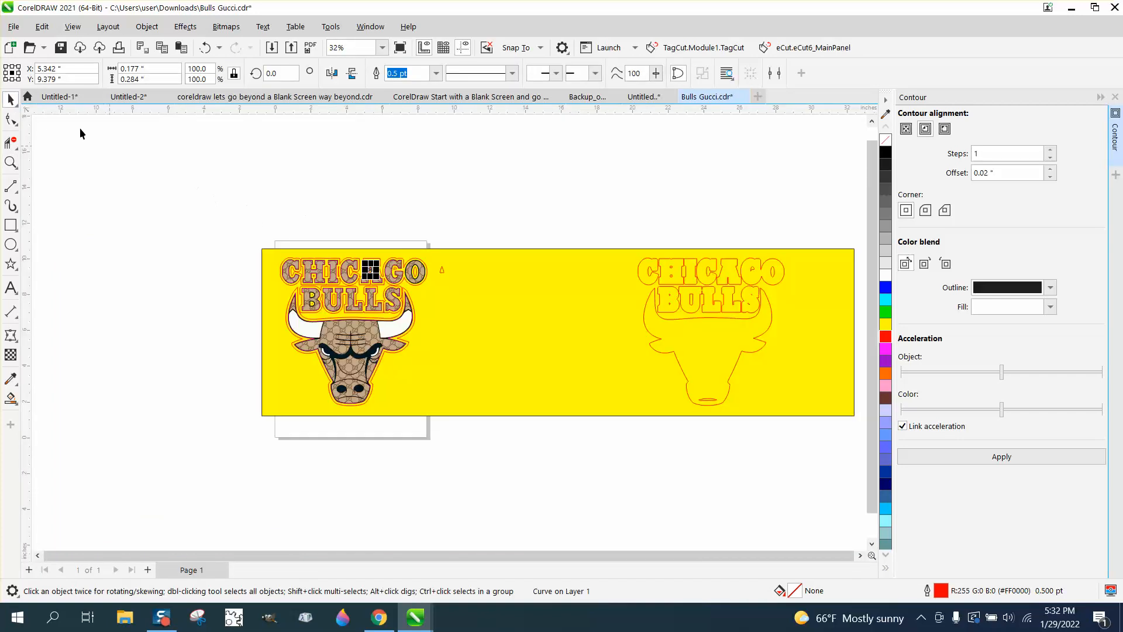
left_click(47, 122)
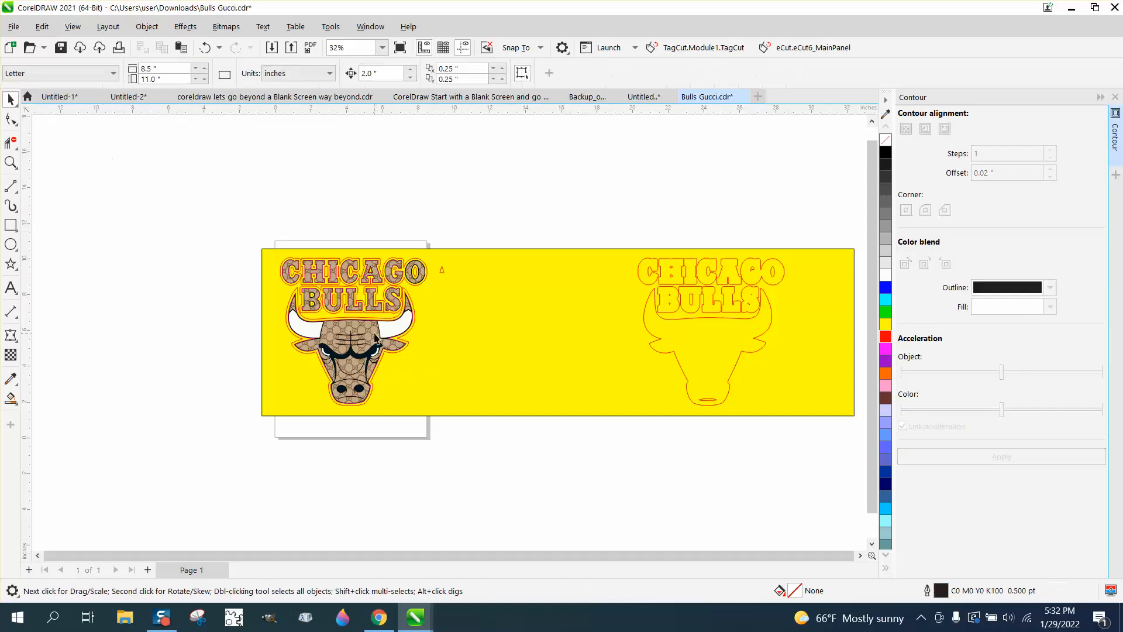
left_click(380, 358)
left_click_drag(384, 357, 461, 357)
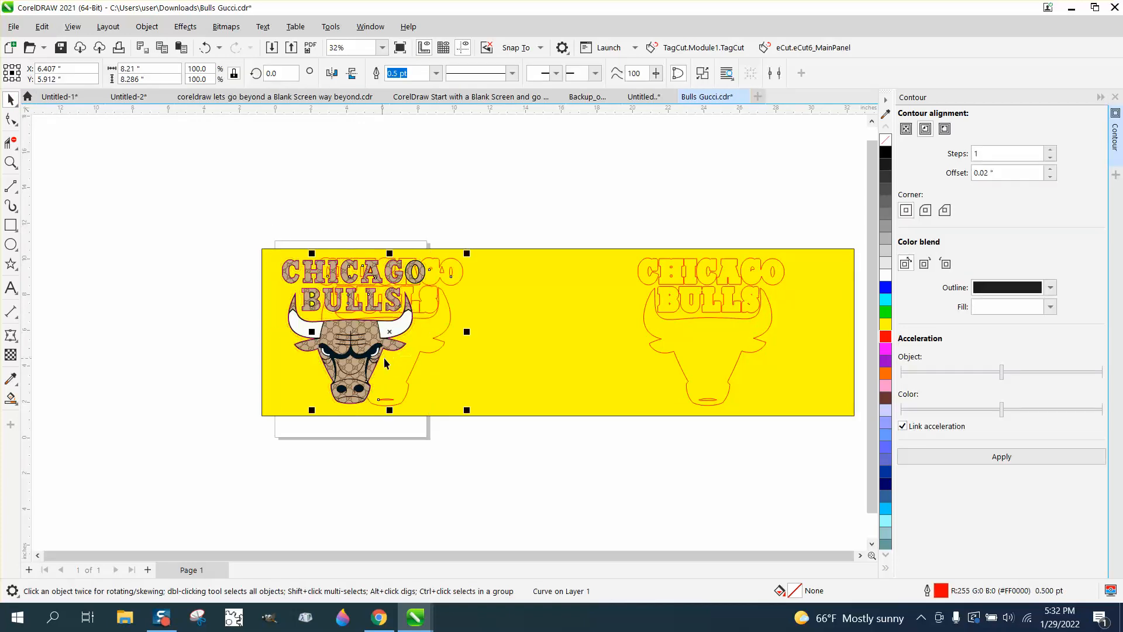
key("Right")
key("Right")
key("Right")
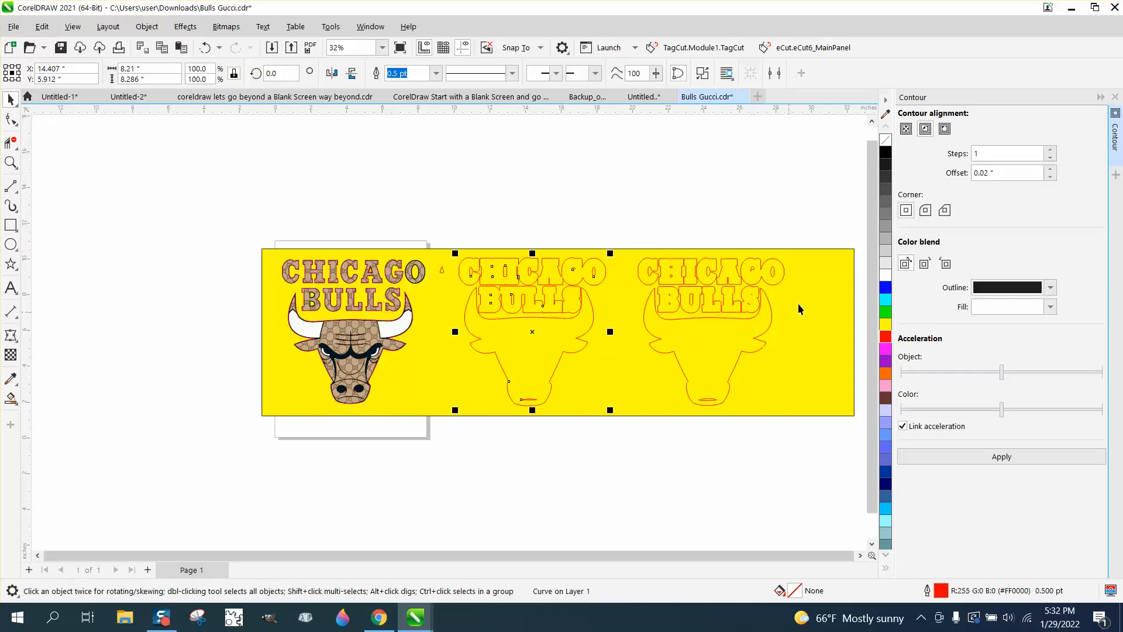
Fill the contour with white and nudge it back behind the logo as a white border
left_click(886, 280)
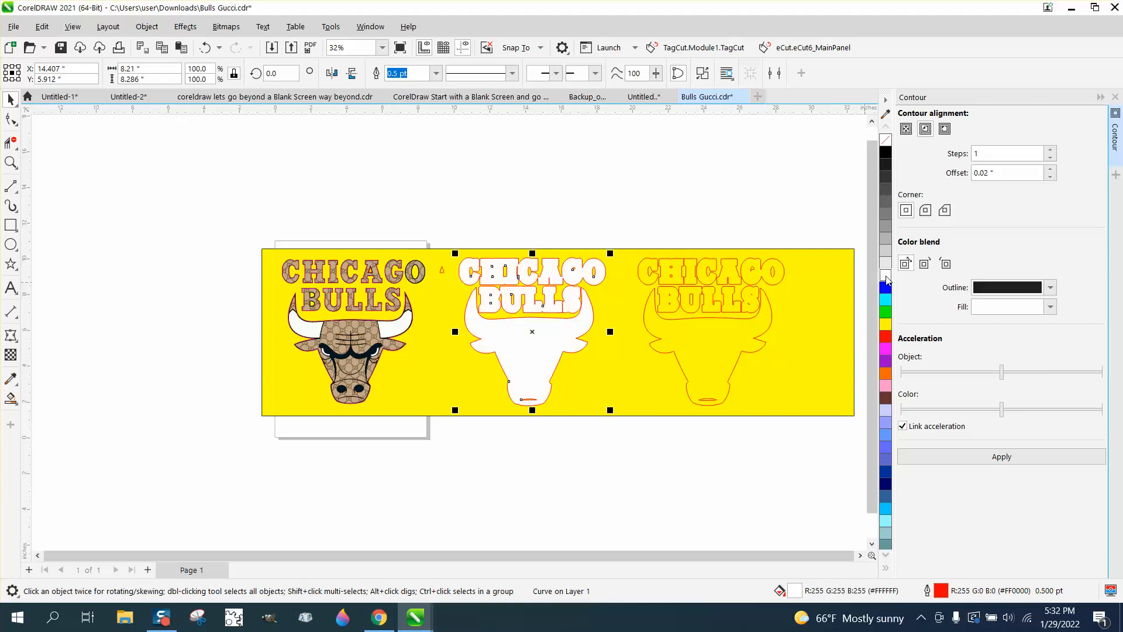
key("Left")
key("Left")
key("Left")
key("Left")
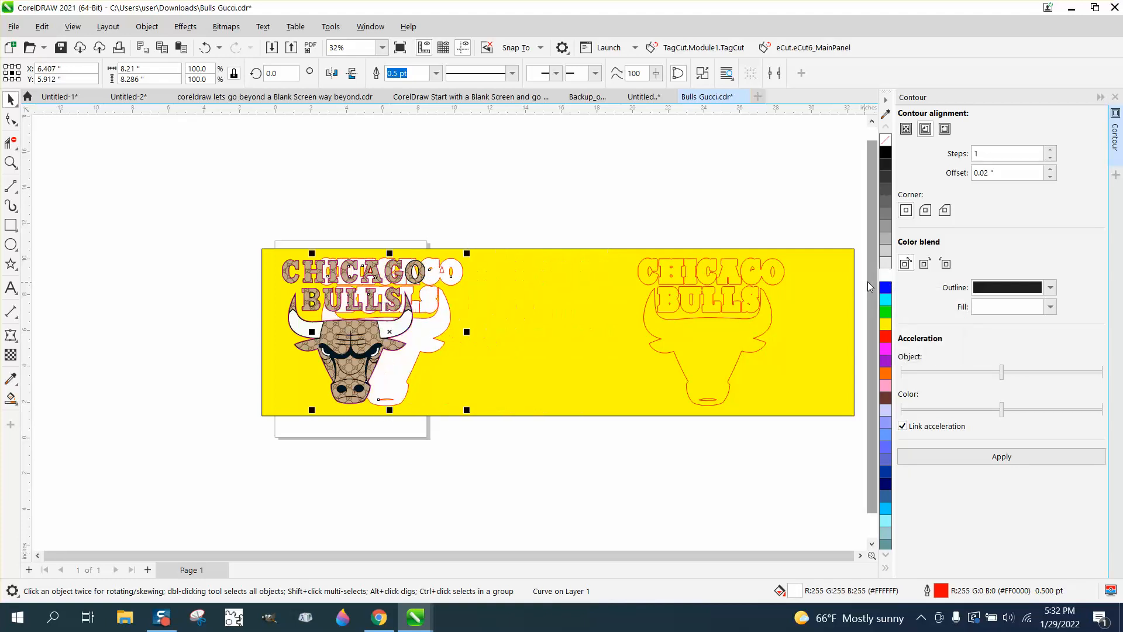
key("Left")
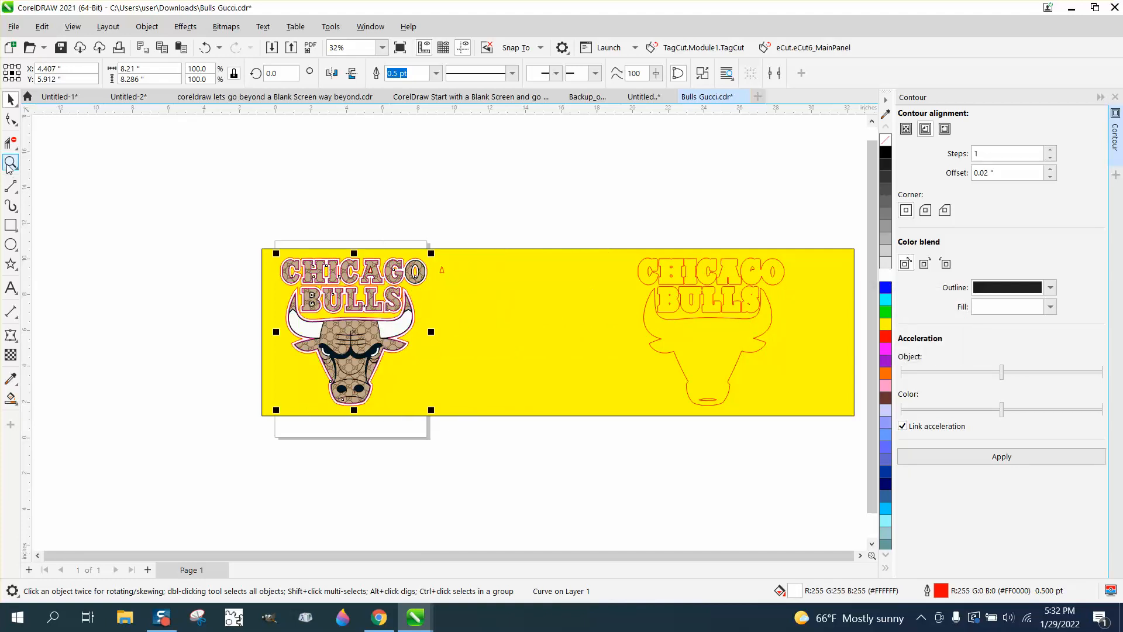
Zoom onto the lettering and delete the stray red triangle beside CHICAGO
left_click(12, 164)
left_click_drag(274, 237, 483, 352)
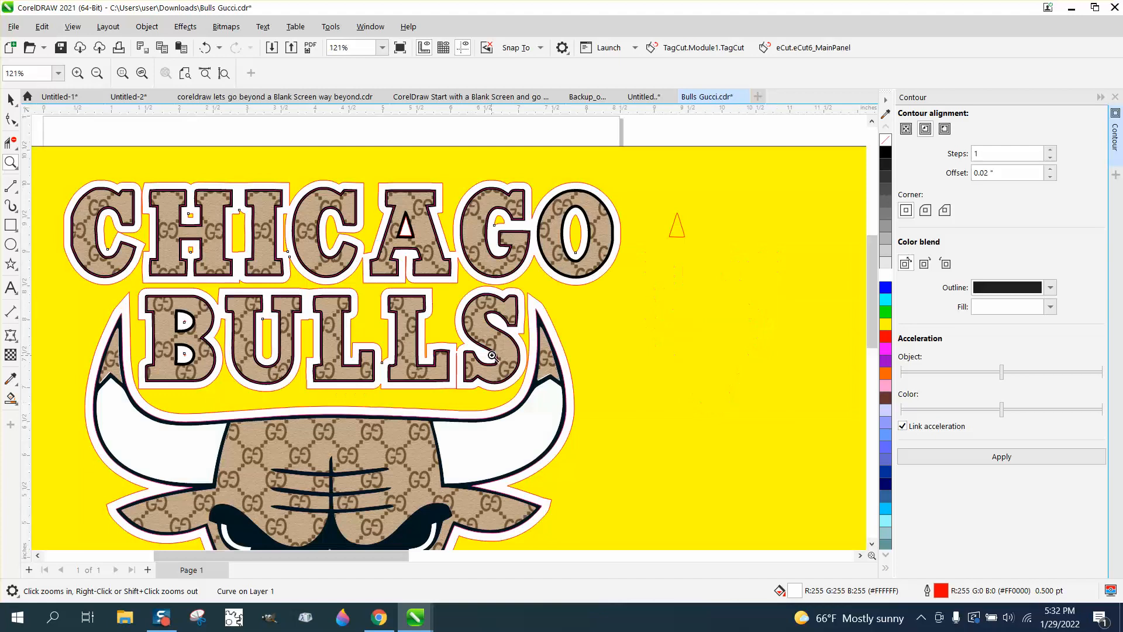
left_click(12, 99)
left_click_drag(644, 138, 708, 273)
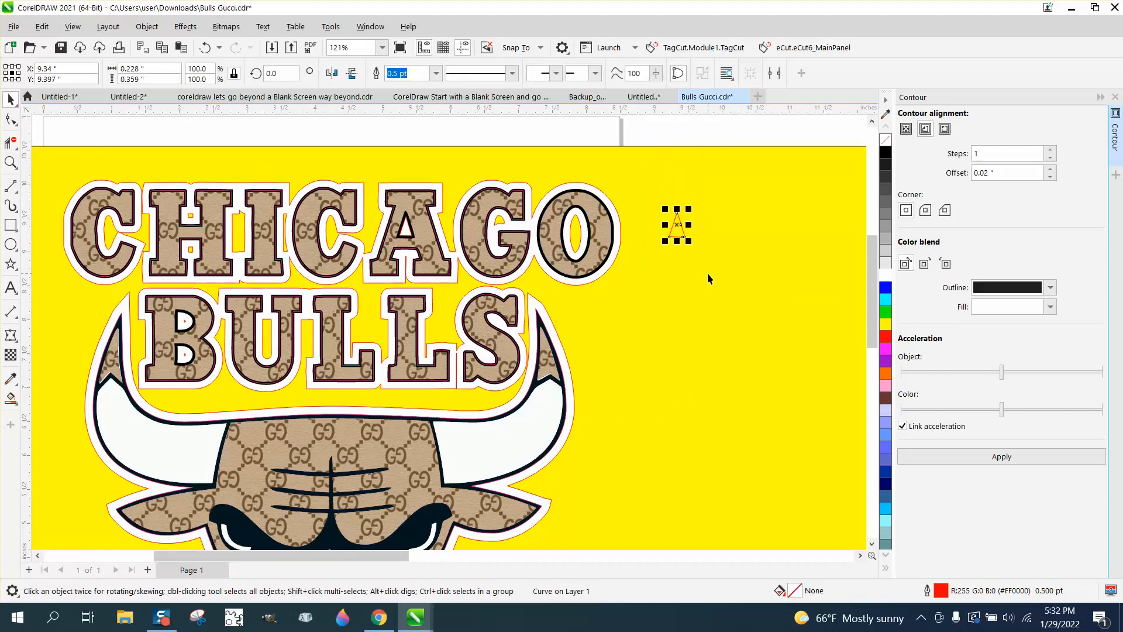
key("Delete")
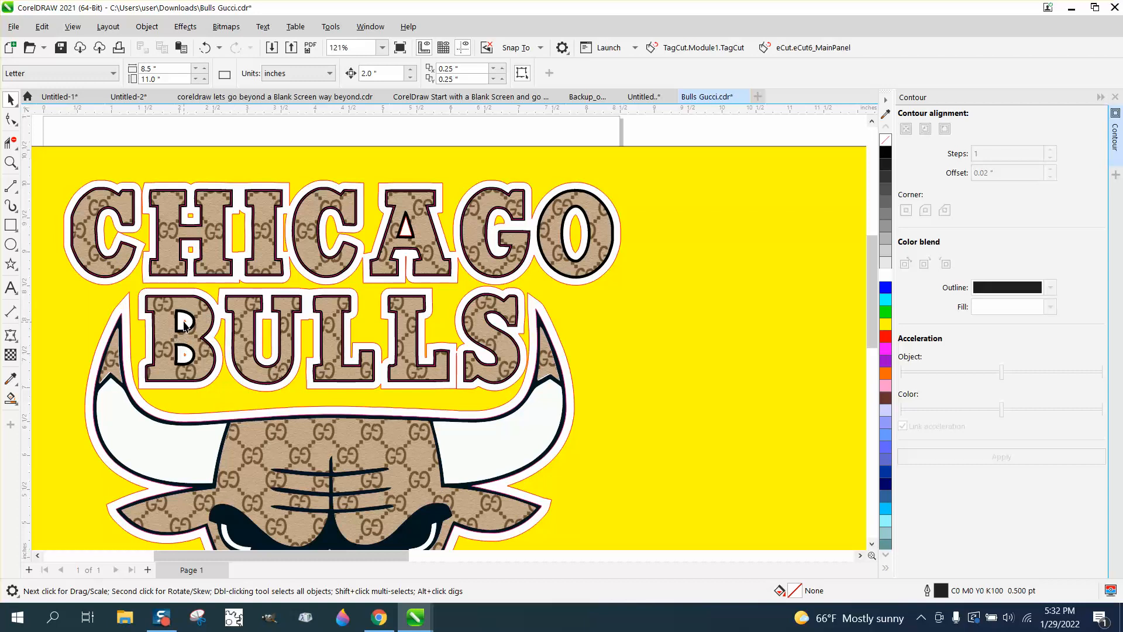
scroll(184, 323, "down", 1)
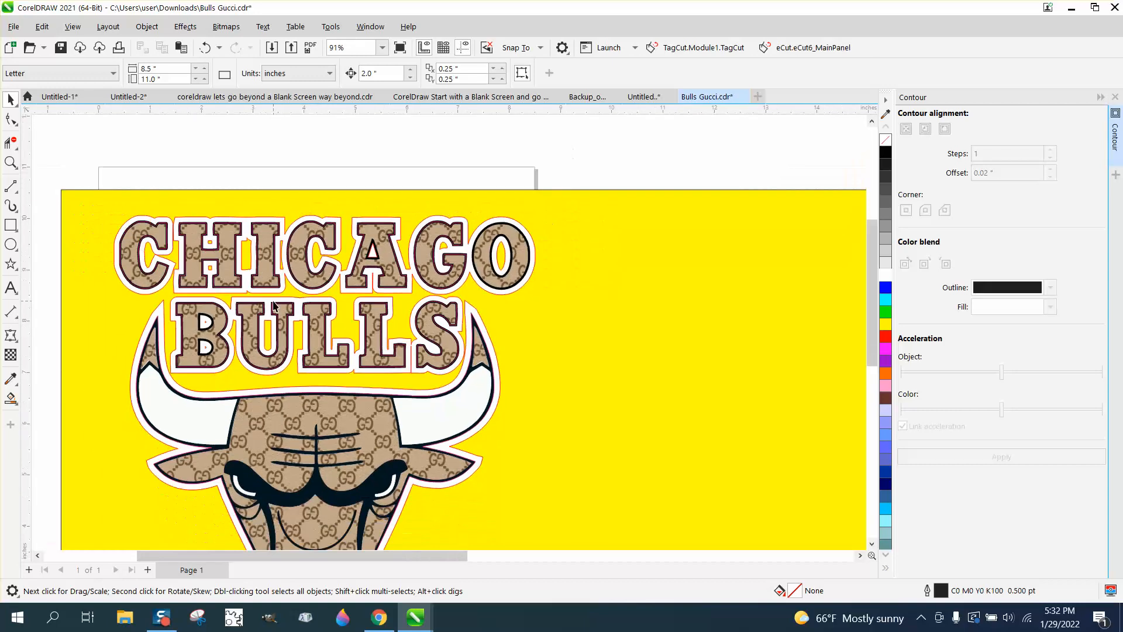
Move the white contour out beside the logo and zoom in on it
left_click(274, 302)
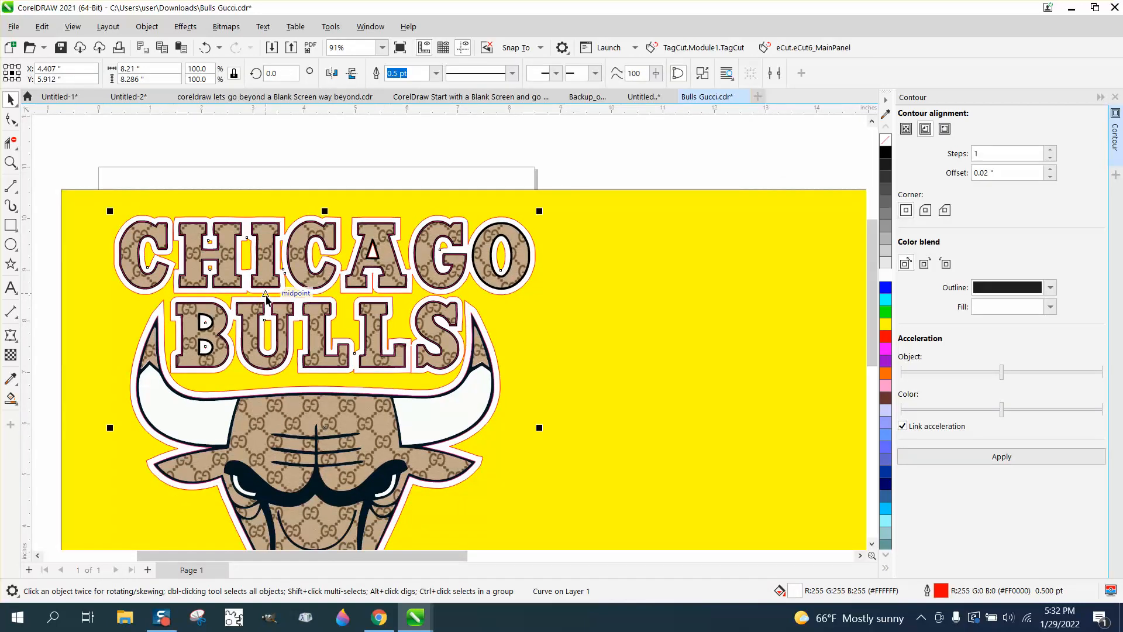
key("Right")
key("Right")
key("Right")
key("Right")
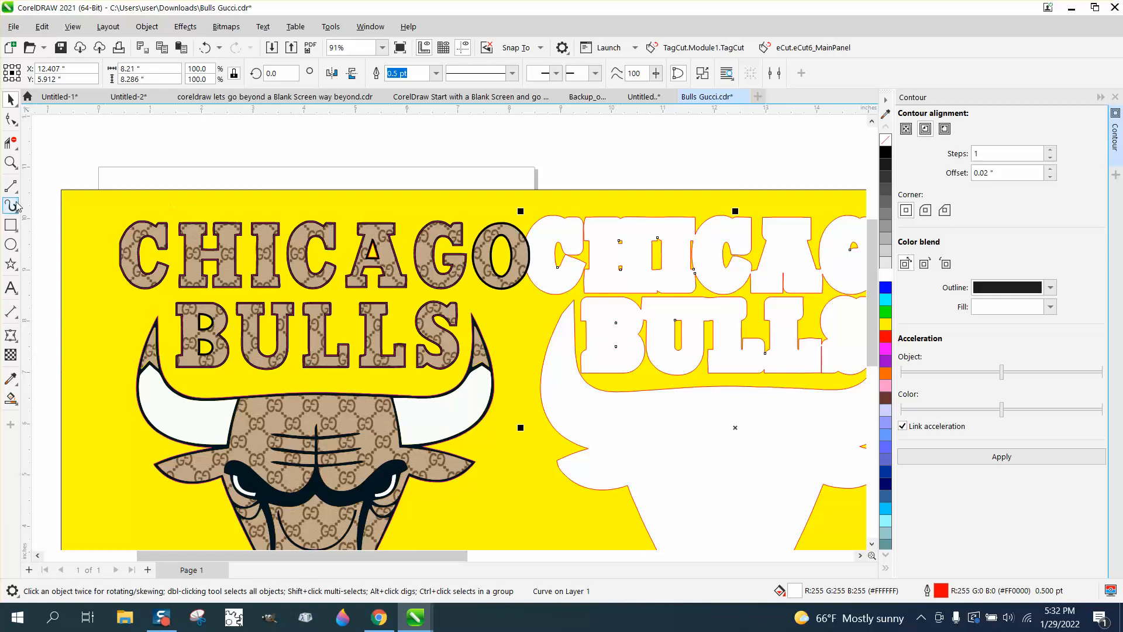
left_click(11, 163)
left_click_drag(588, 220, 664, 339)
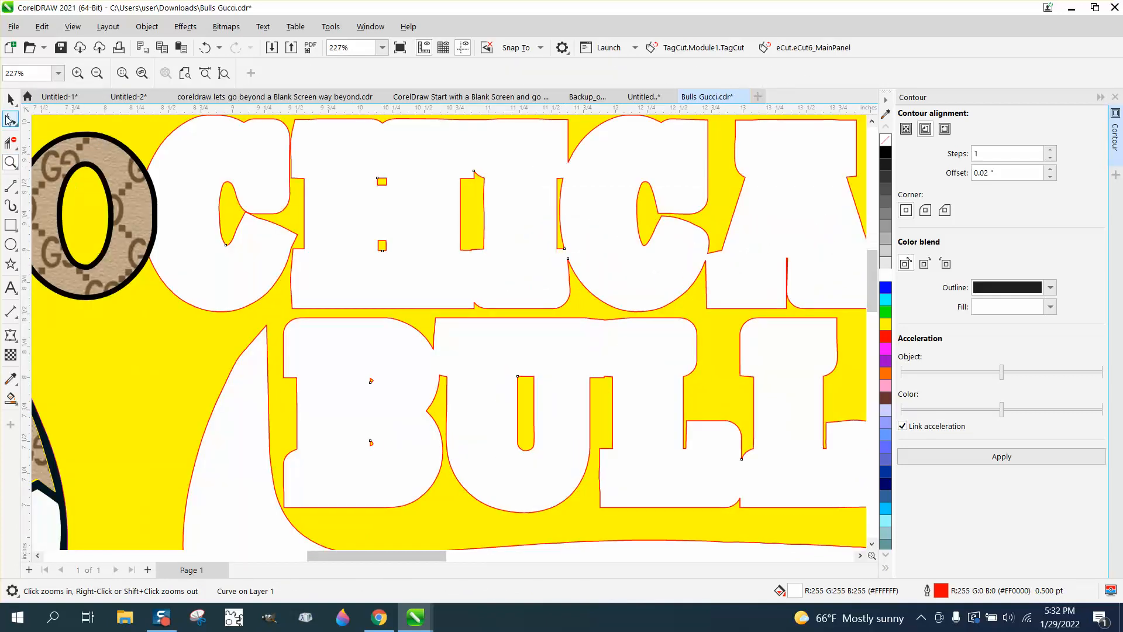
Delete the stray nodes inside the B of the white contour with the Shape tool
left_click(11, 121)
mouse_move(352, 361)
left_mouse_down()
mouse_move(383, 396)
mouse_move(391, 459)
left_mouse_up()
key("Delete")
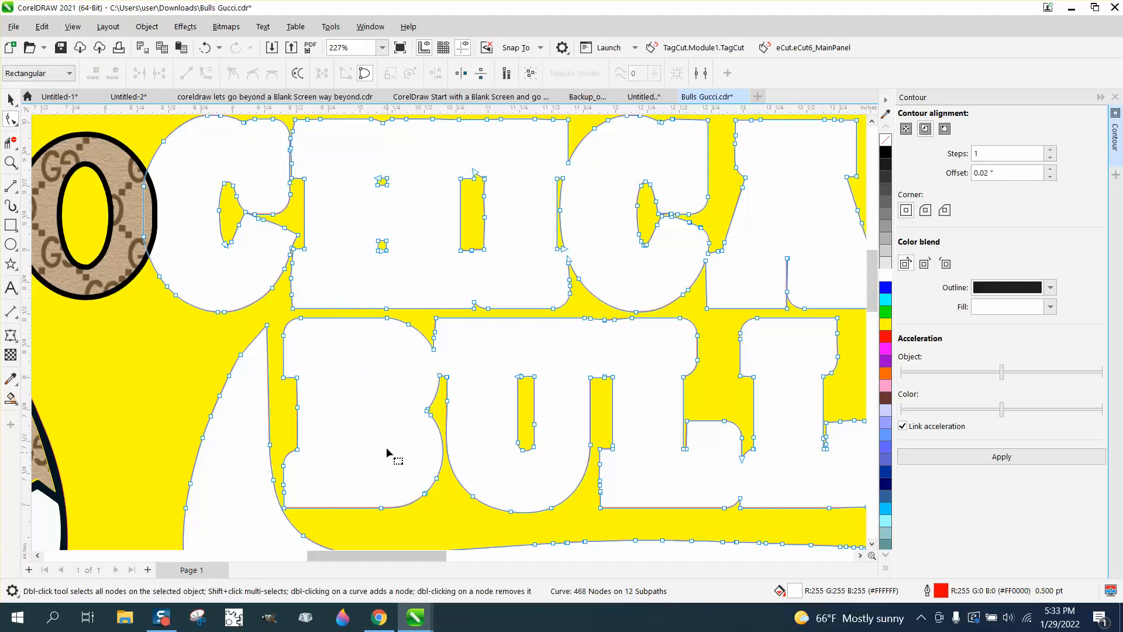
scroll(384, 434, "down", 2)
scroll(383, 429, "down", 1)
scroll(383, 428, "down", 1)
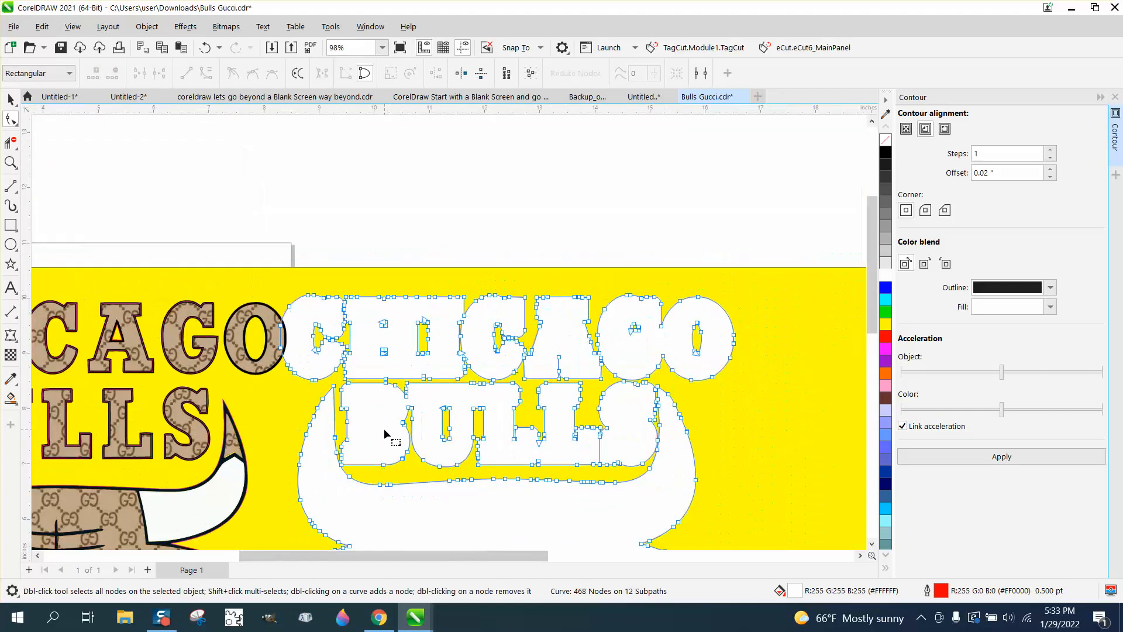
scroll(384, 428, "down", 1)
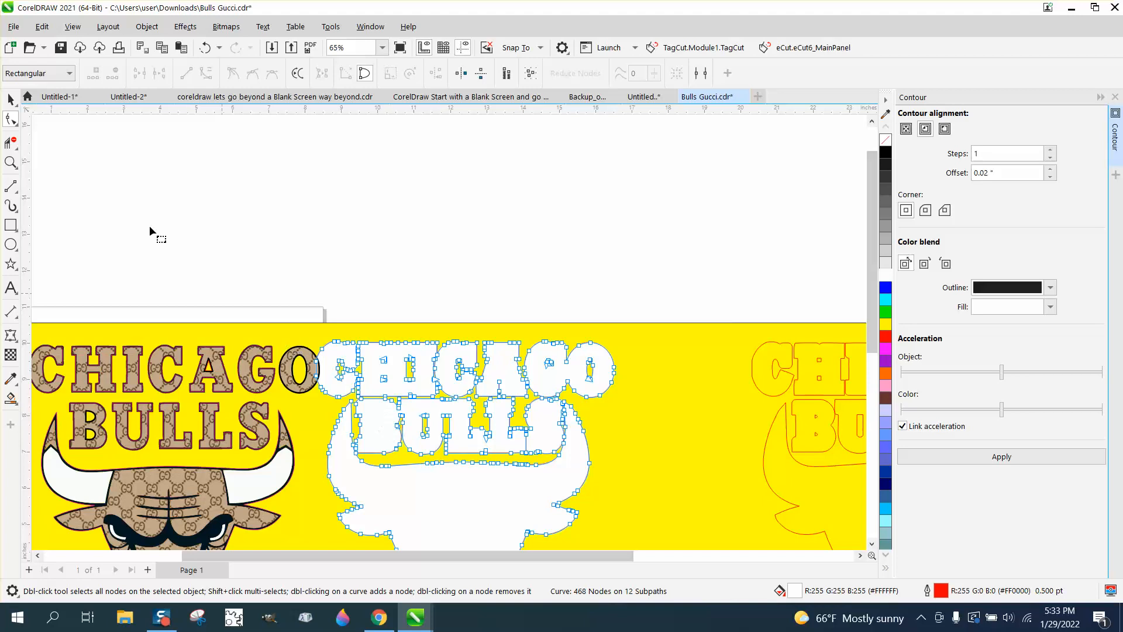
left_click(12, 99)
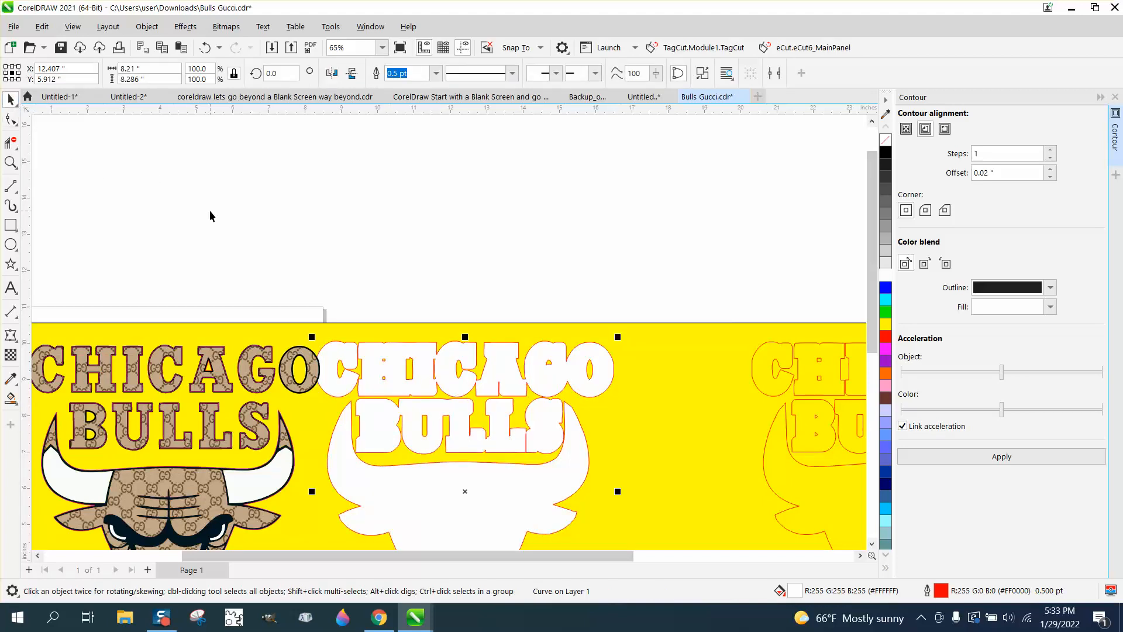
Nudge the white contour left back behind the logo and inspect the lettering close up
key("Left")
key("Left")
key("Left")
key("Left")
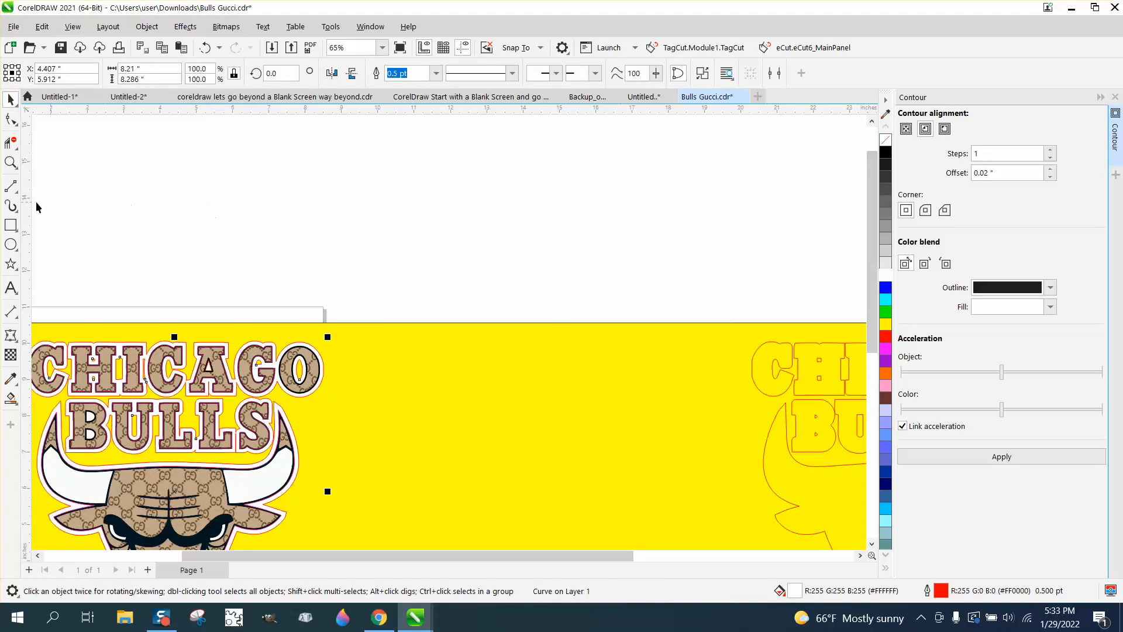
left_click(14, 164)
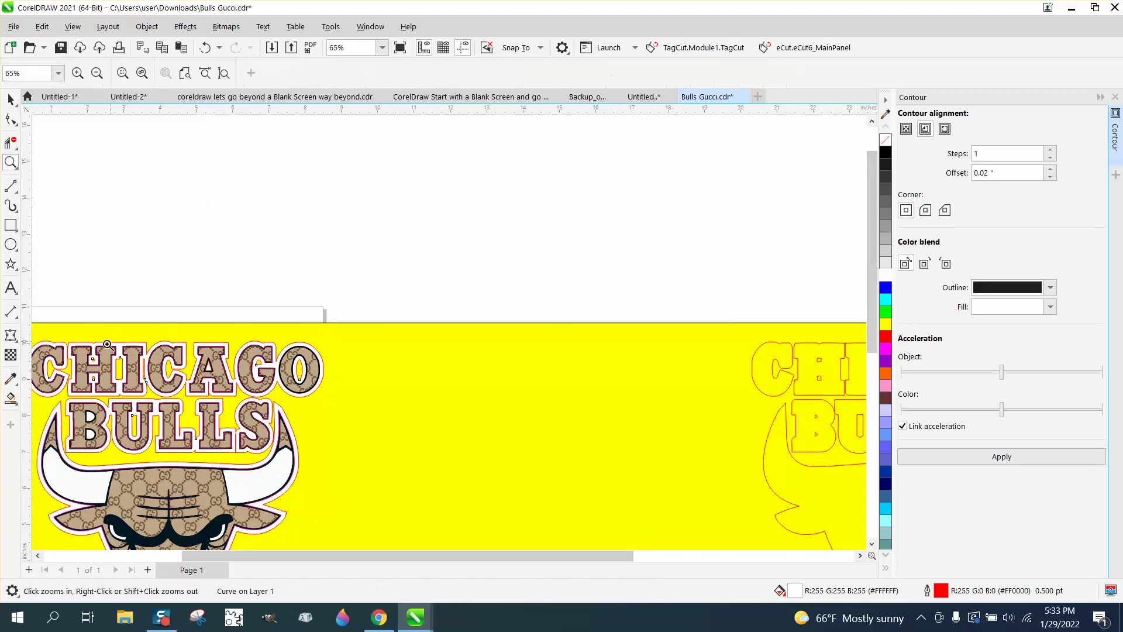
left_click(313, 450)
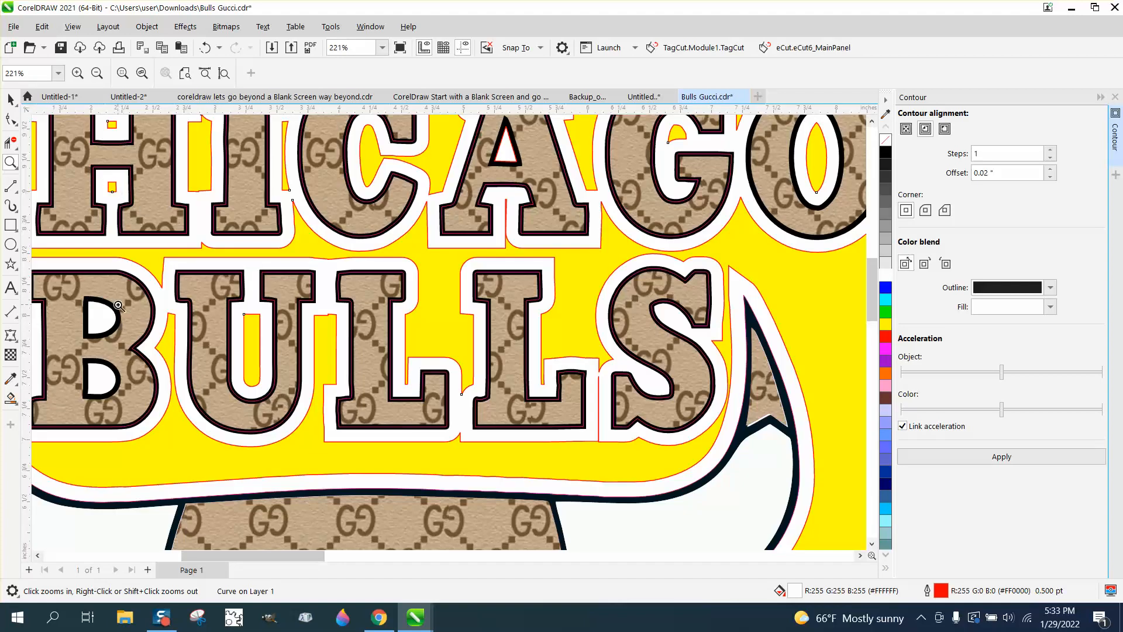
right_click(125, 327)
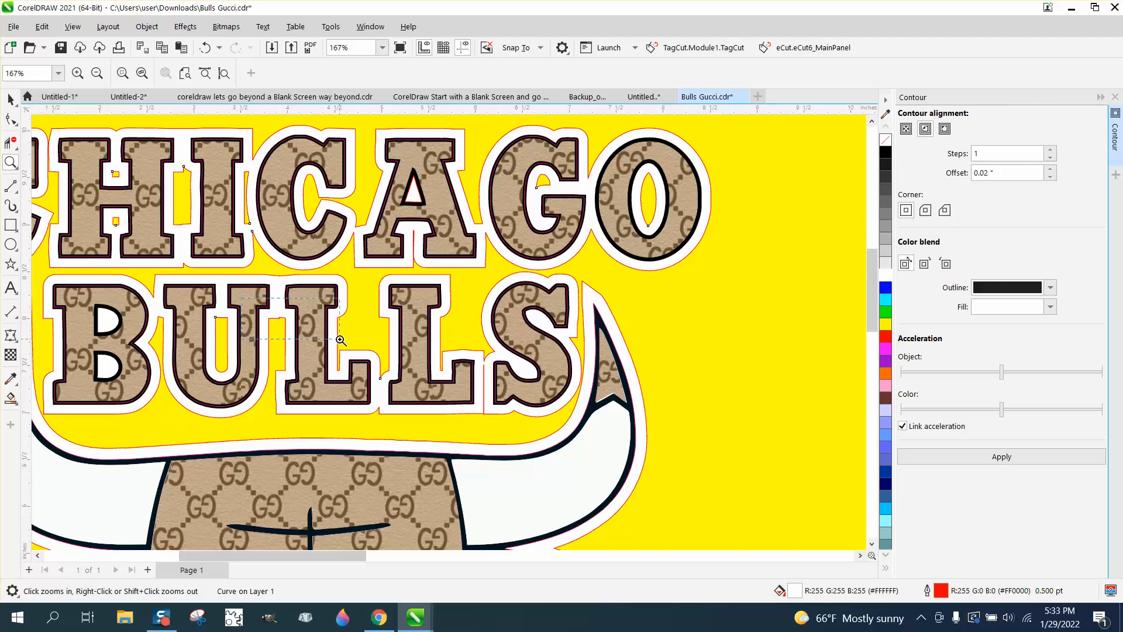
Delete the notch and peak nodes on the top edge of the yellow gap between U and L
left_click_drag(236, 296, 341, 340)
left_click(12, 119)
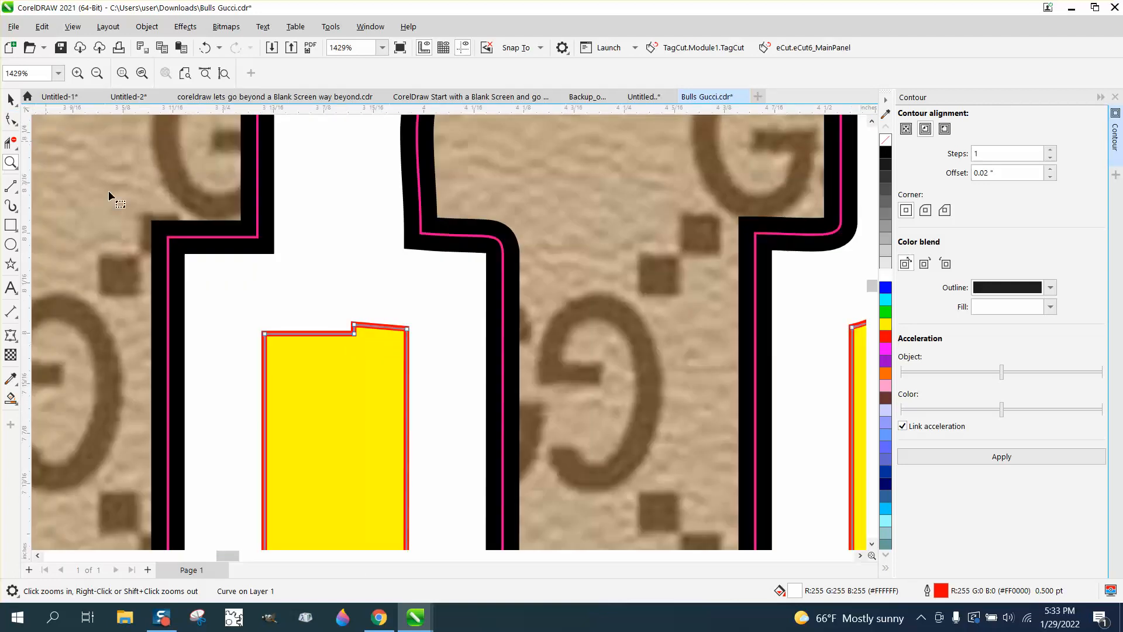
left_click(360, 325)
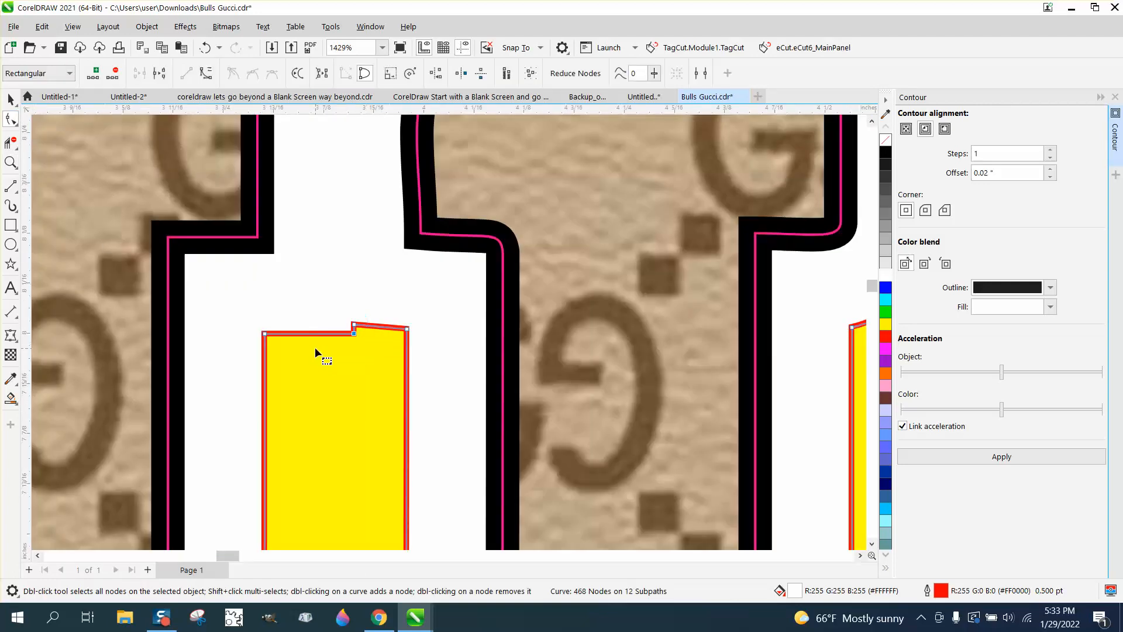
key("Delete")
left_click(355, 322)
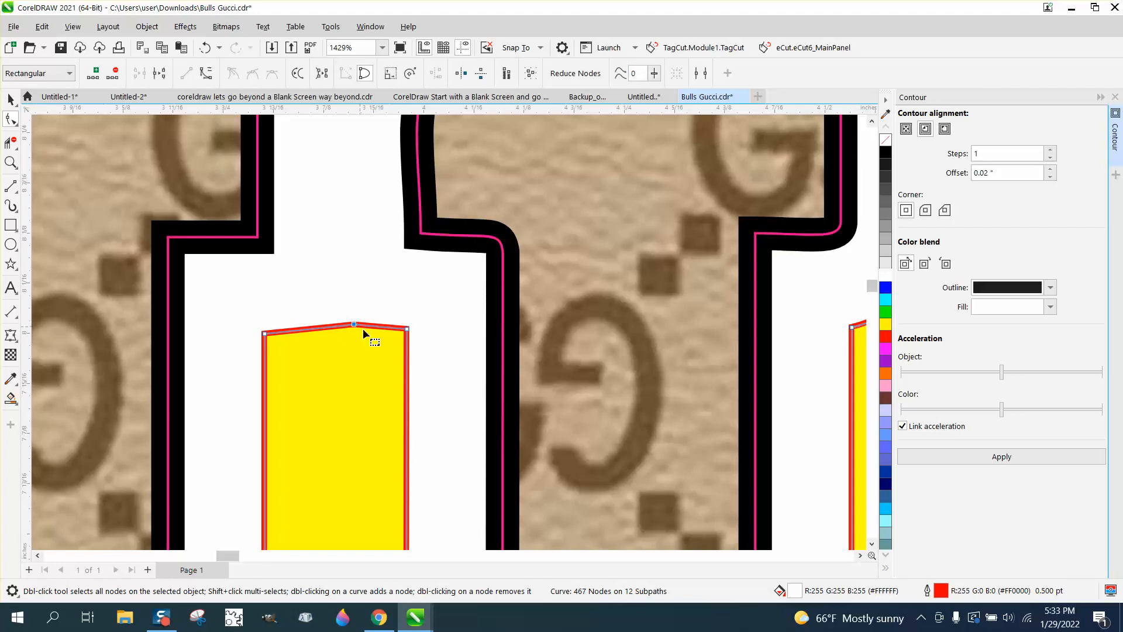
key("Delete")
Try aligning the two top corner nodes vertically, then undo the triangle it made
left_click_drag(245, 317, 427, 376)
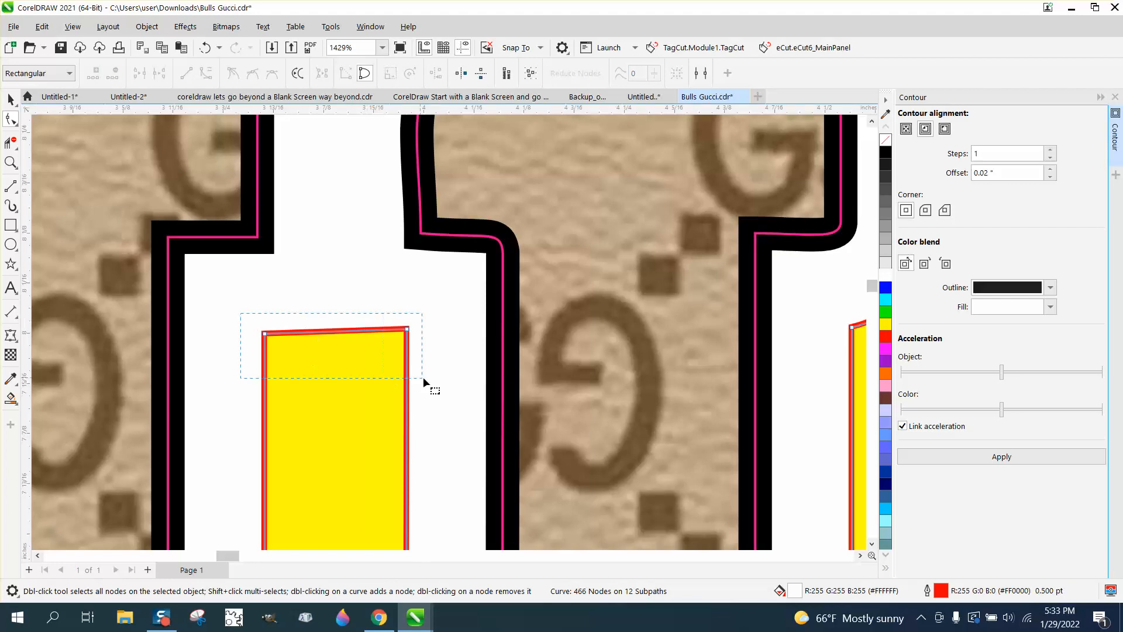
right_click(409, 334)
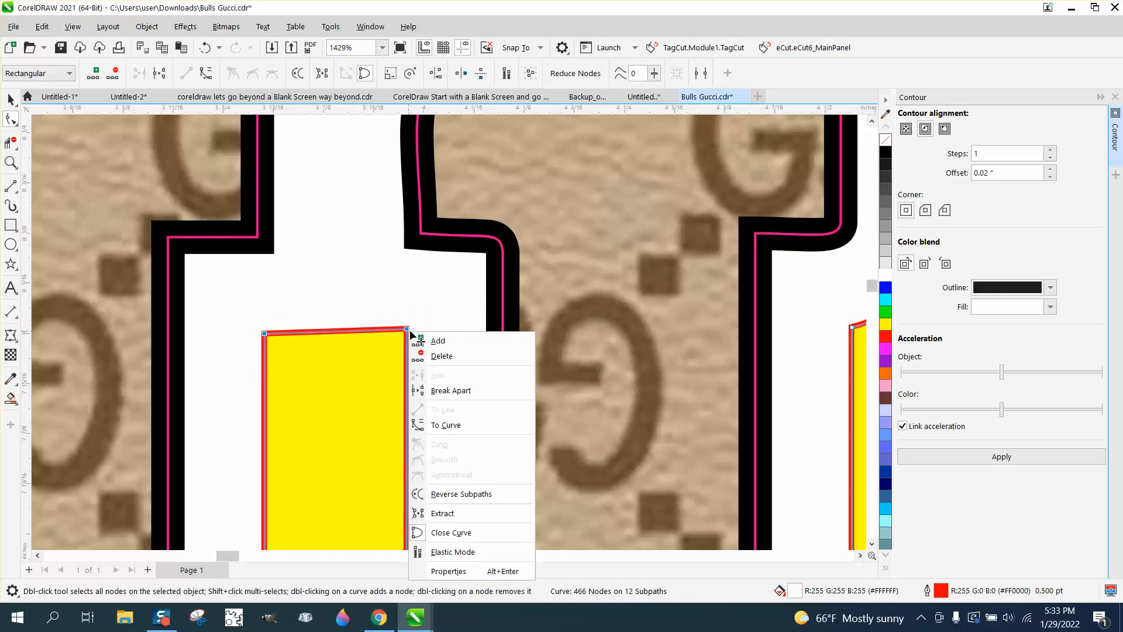
left_click(436, 75)
left_click(438, 74)
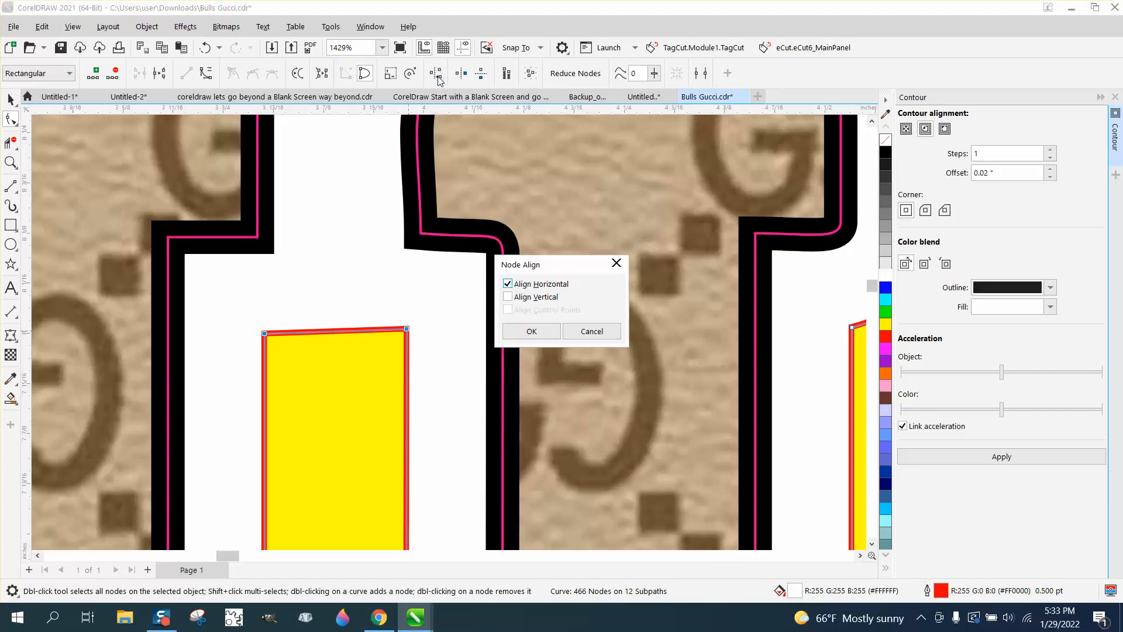
left_click(508, 298)
left_click(532, 333)
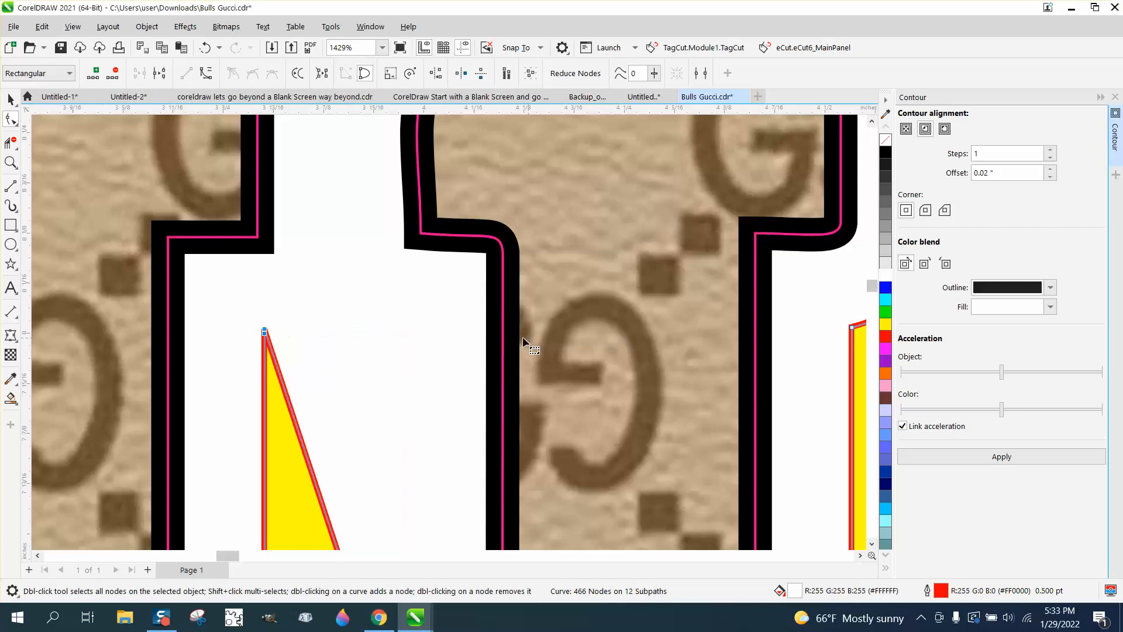
left_click(205, 48)
scroll(305, 198, "down", 3)
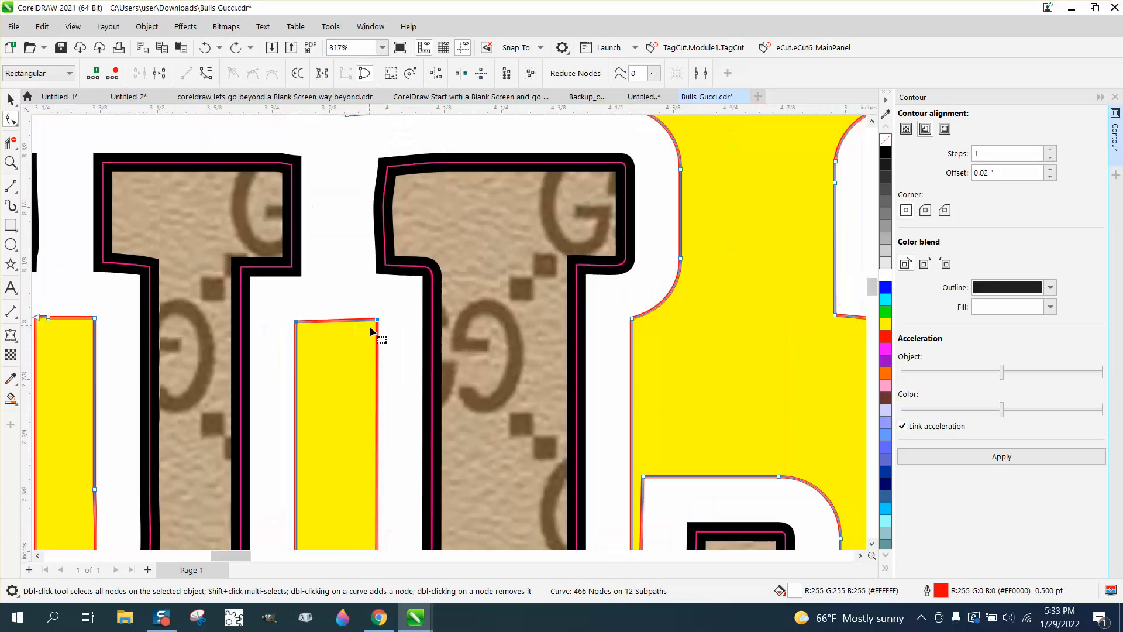
scroll(387, 321, "up", 2)
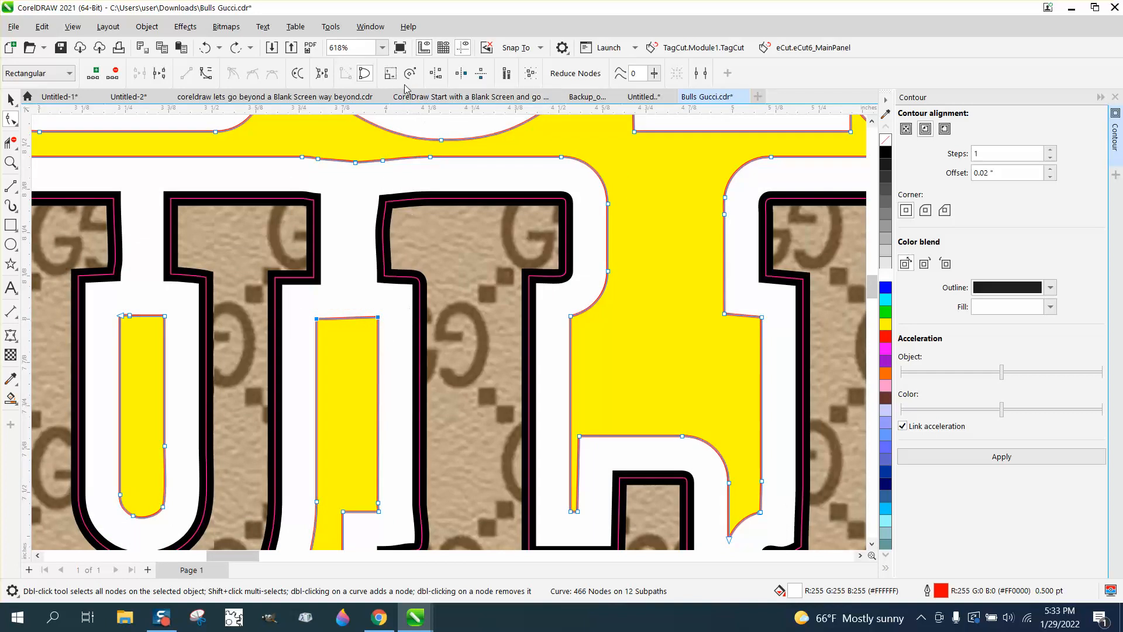
Align the top corner nodes horizontally only to level the gap's top edge
left_click(436, 73)
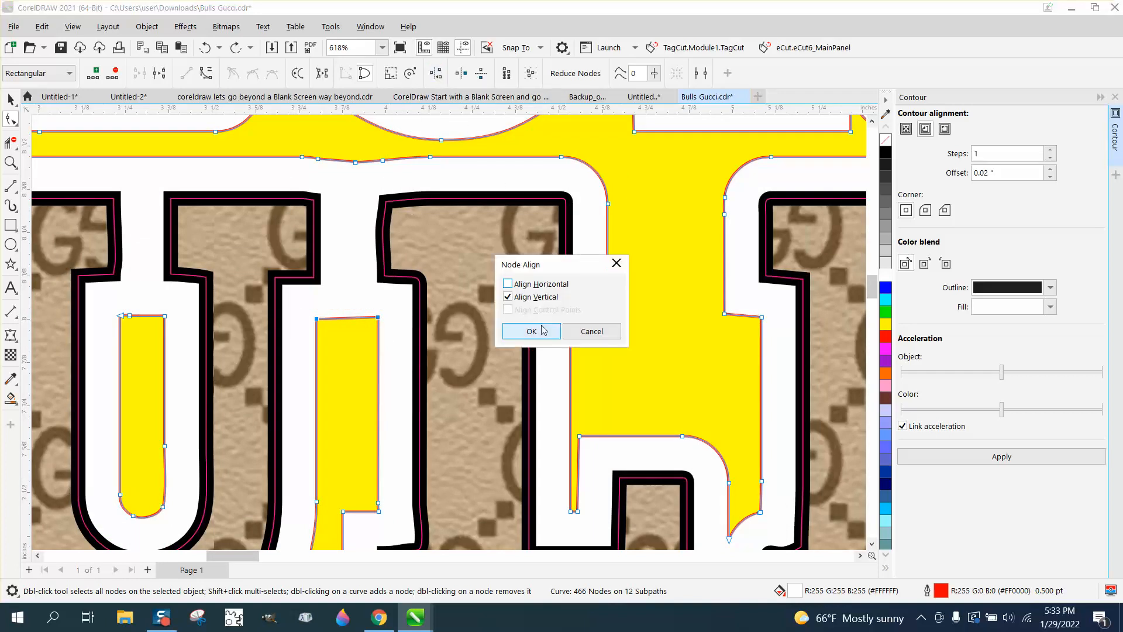
left_click(507, 284)
left_click(507, 285)
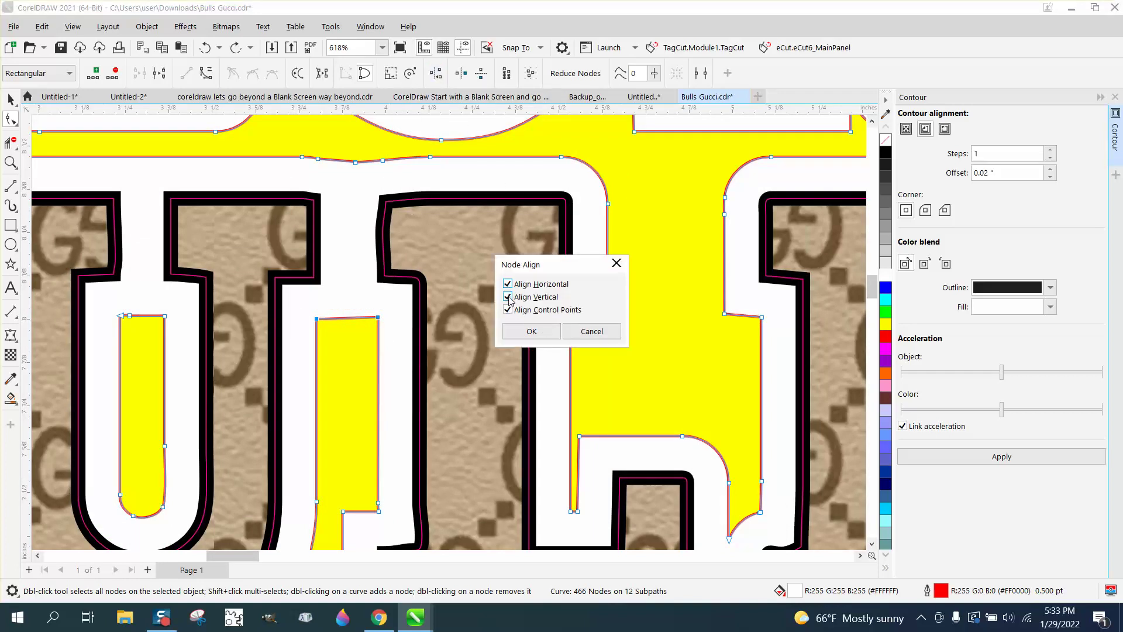
left_click(531, 331)
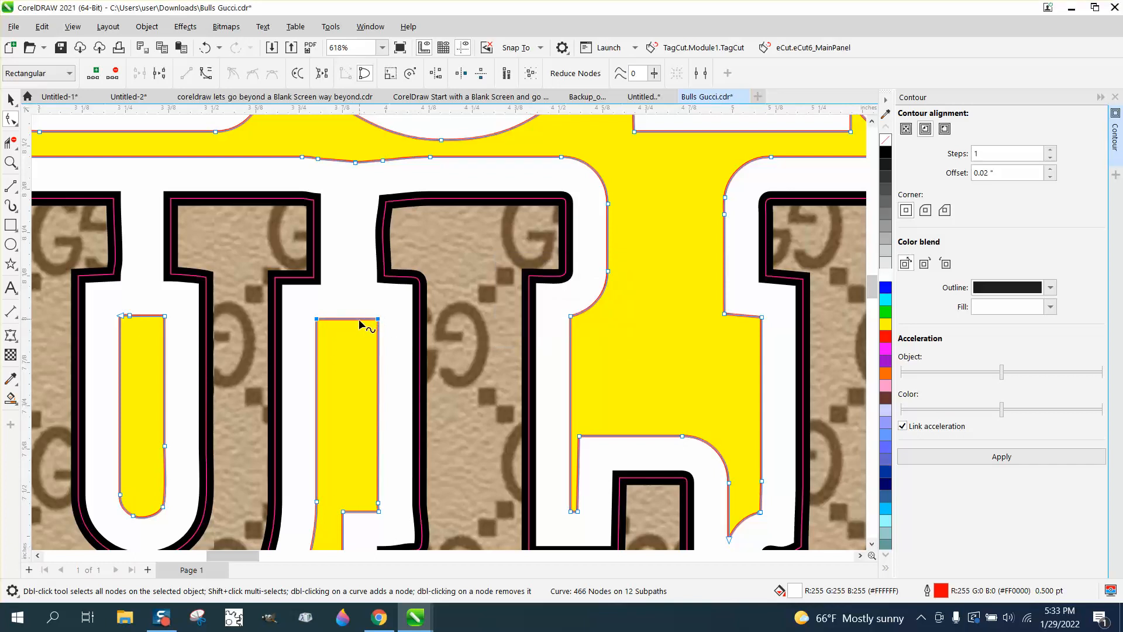
Remove extra nodes from the U's yellow counter and the middle strip
double_click(130, 319)
double_click(132, 321)
scroll(279, 377, "down", 1)
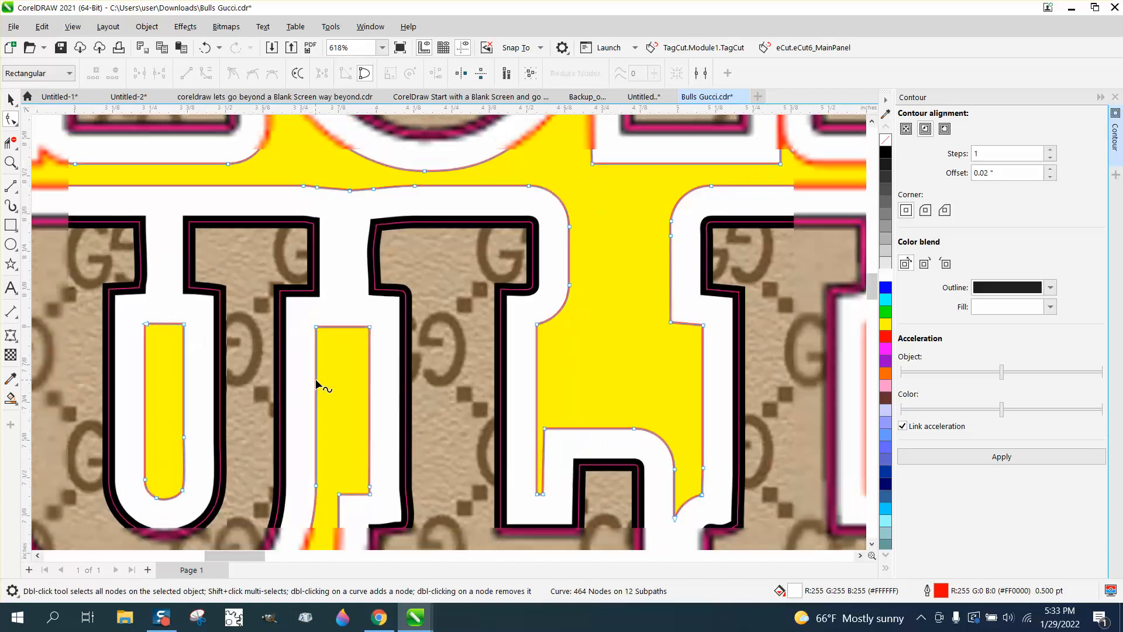
left_click(370, 490)
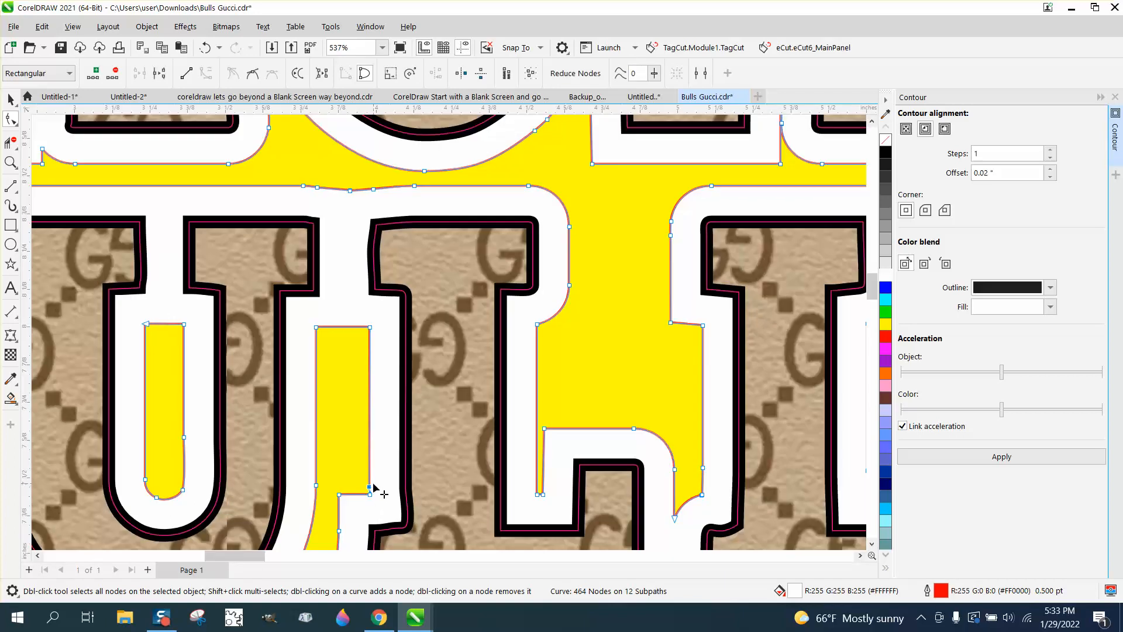
key("Delete")
Convert the middle strip's right-edge nodes To Line so the edge is straight
left_click_drag(355, 324, 387, 500)
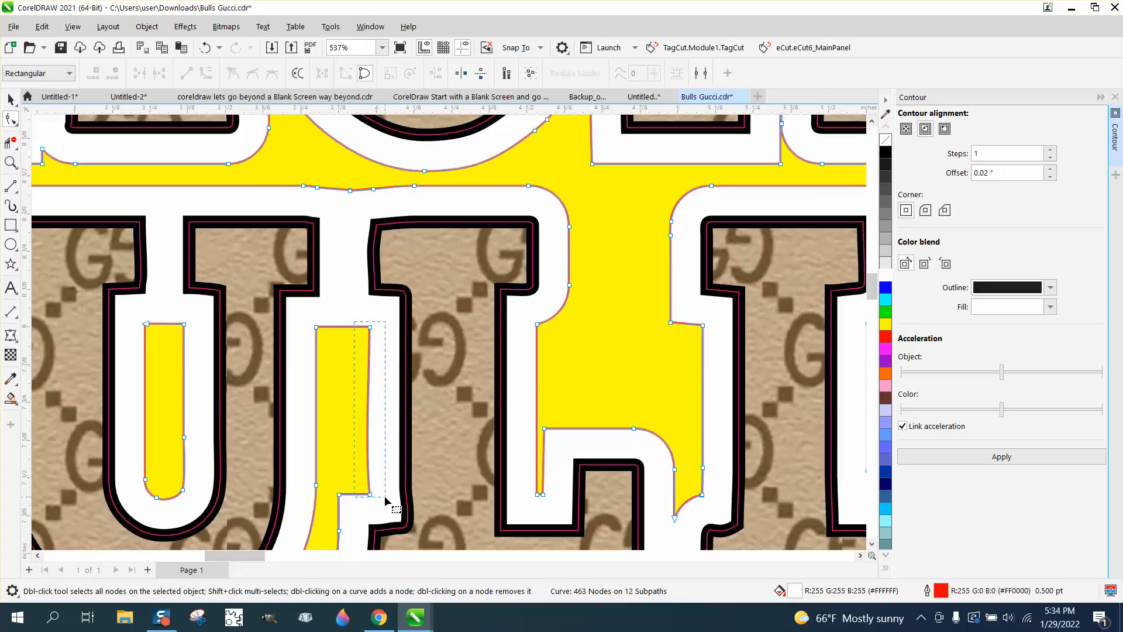
right_click(372, 501)
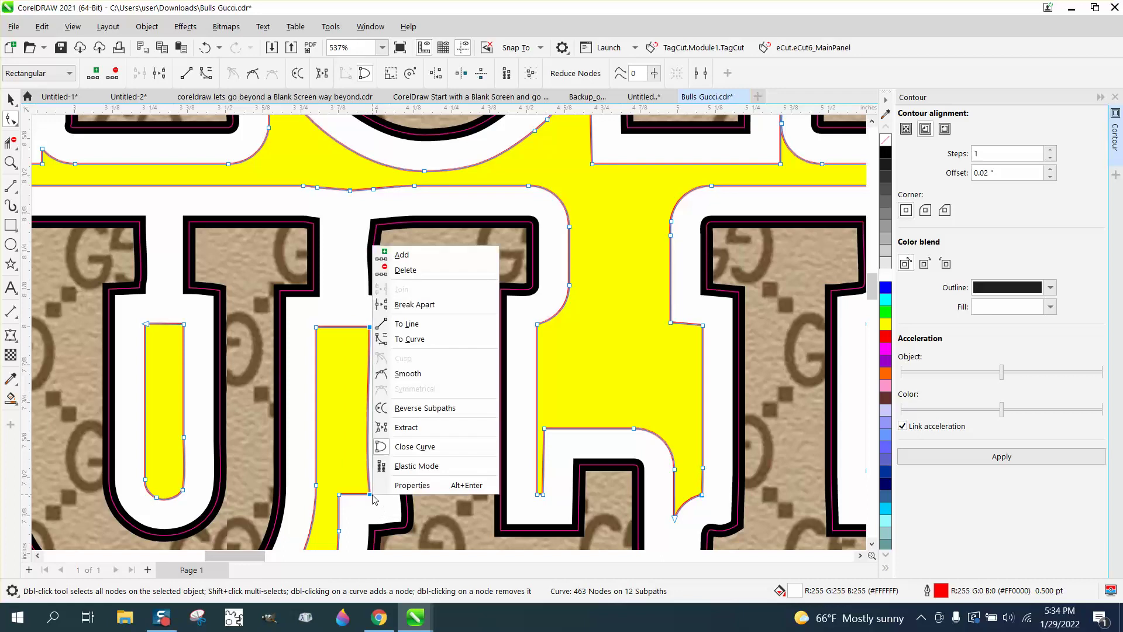
left_click(412, 327)
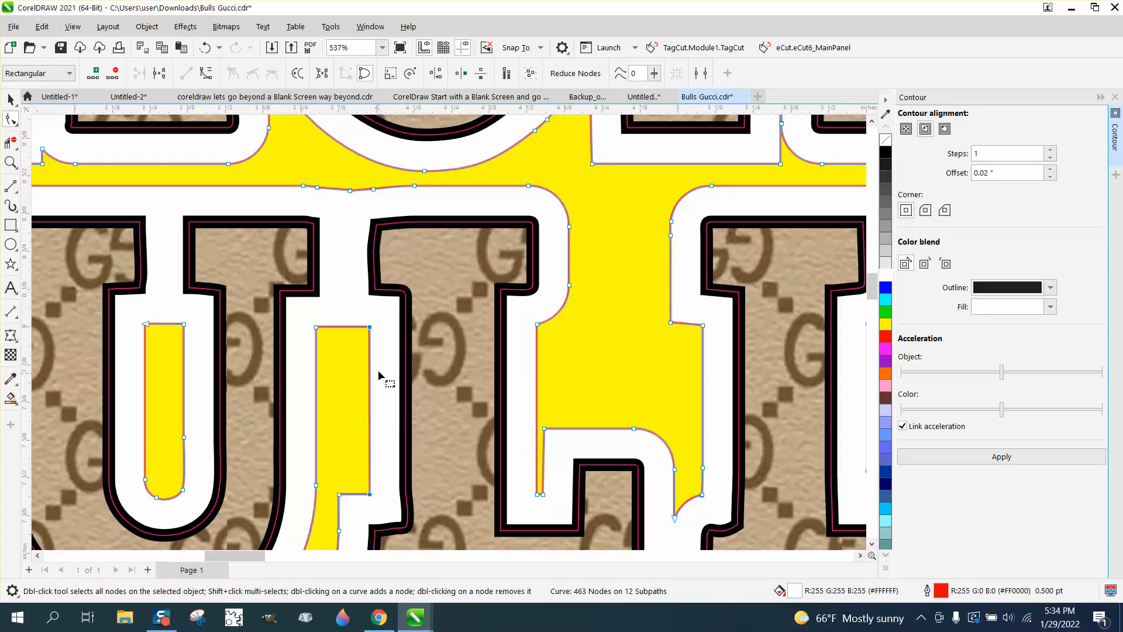
scroll(379, 366, "down", 2)
scroll(378, 365, "down", 2)
scroll(378, 365, "down", 2)
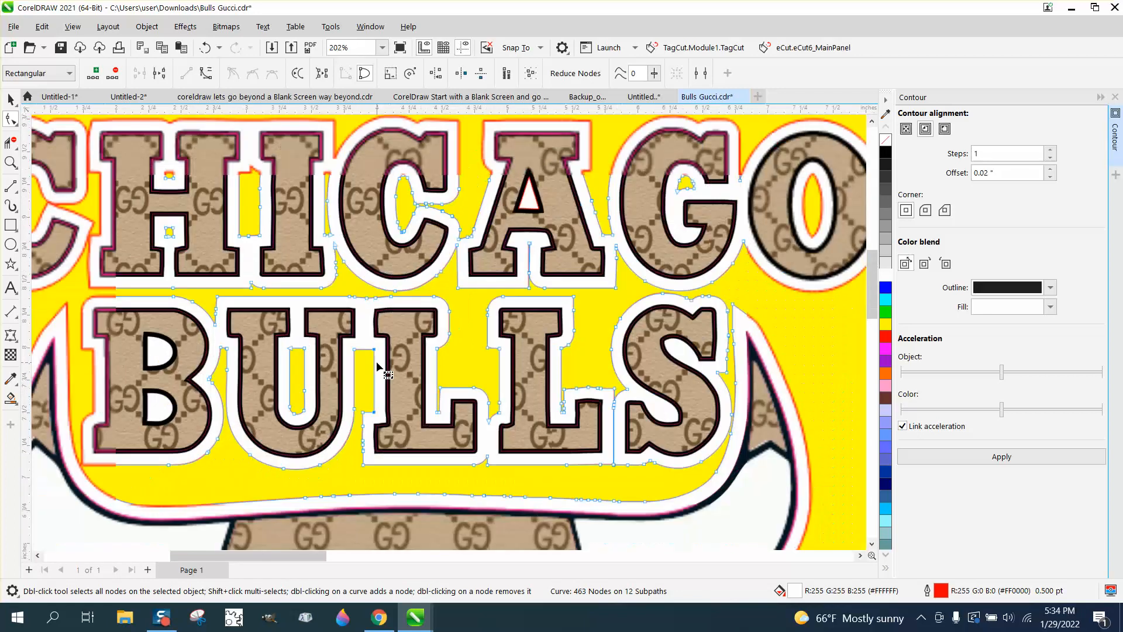
scroll(394, 375, "down", 2)
scroll(394, 376, "down", 1)
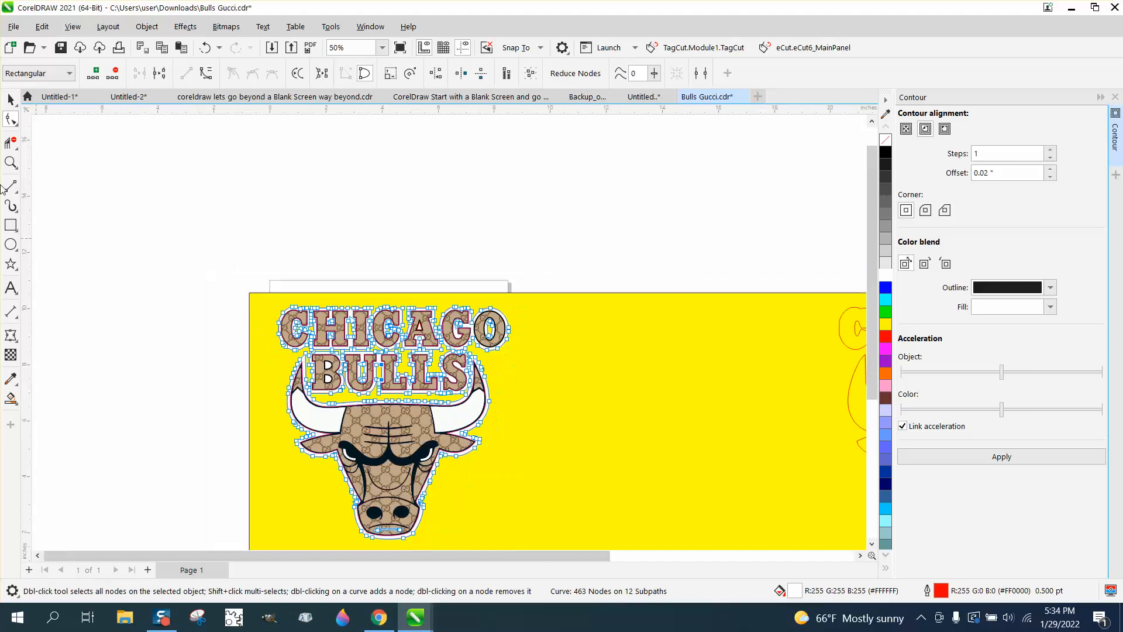
left_click(12, 163)
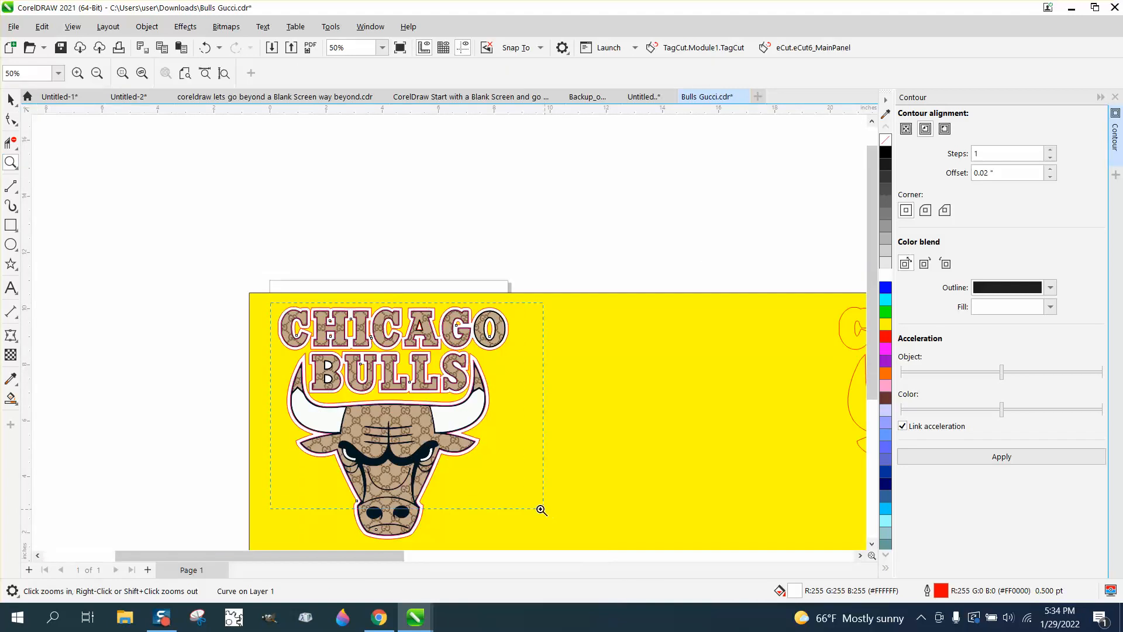